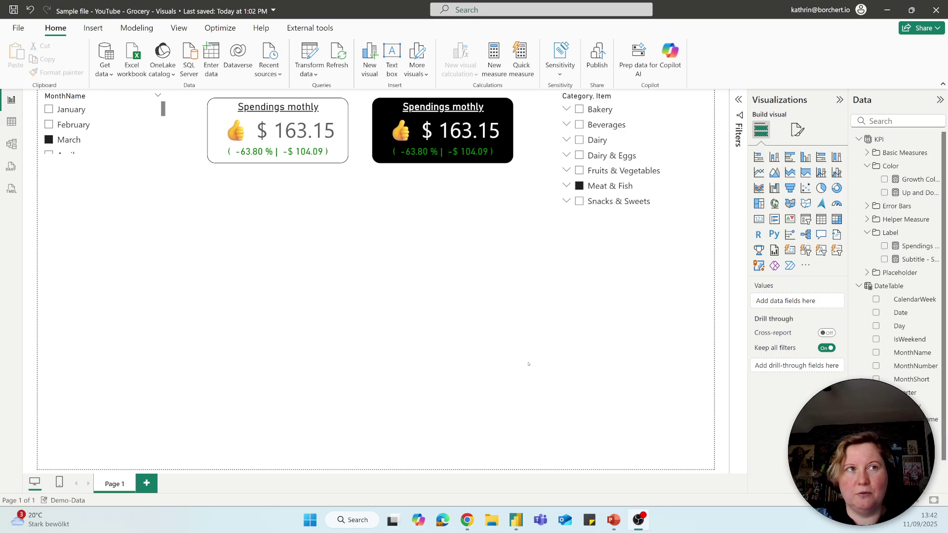
- Add an empty card visual, place it at the canvas centre below the KPI cards, and enlarge it
left_click(758, 219)
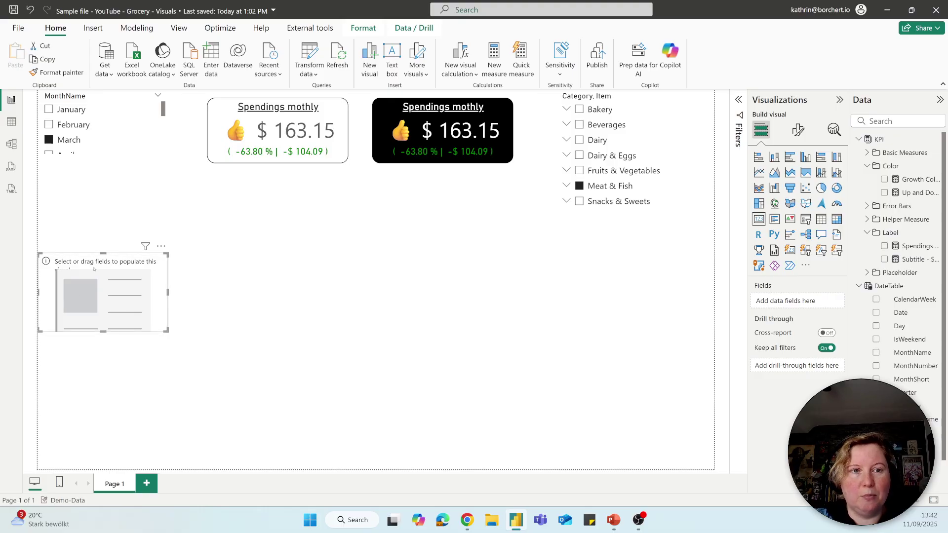
left_click_drag(94, 269, 299, 249)
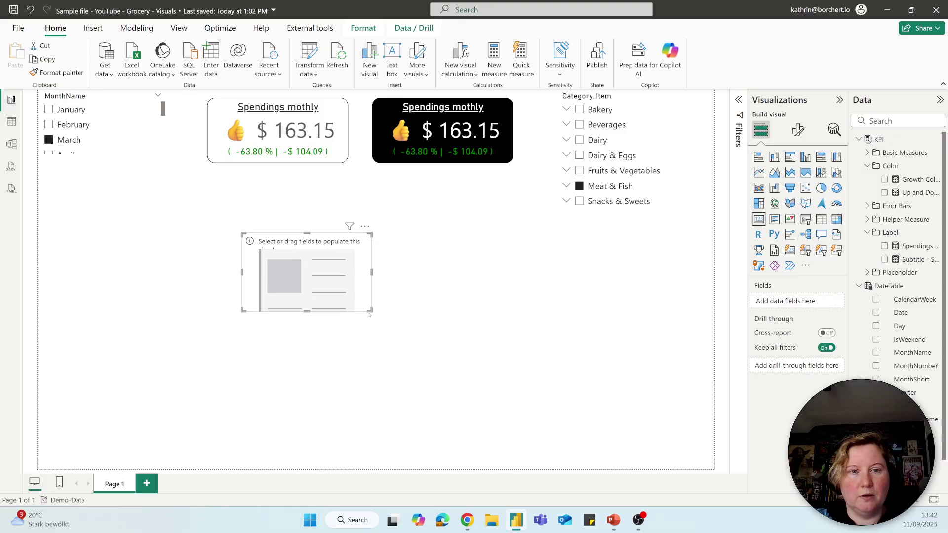
key("Escape")
left_click(349, 300)
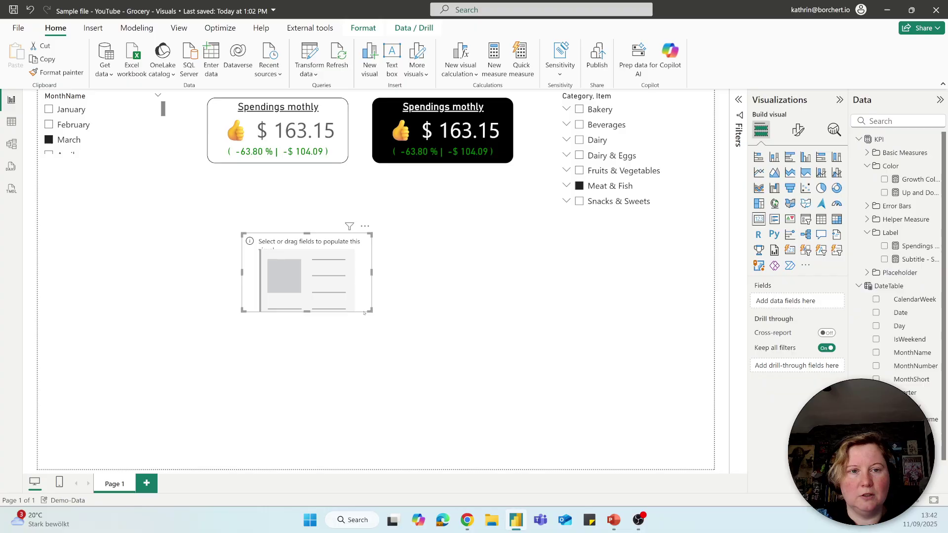
mouse_move(370, 310)
left_mouse_down()
mouse_move(541, 357)
mouse_move(512, 379)
left_mouse_up()
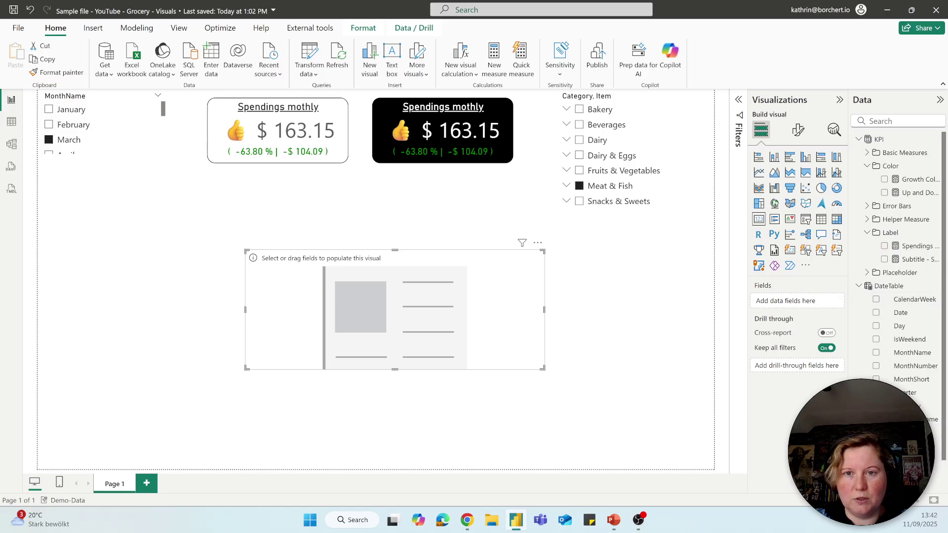
- Insert a blank line after line 5, before RETURN, in the Spendings vs PM measure formula
left_click(912, 246)
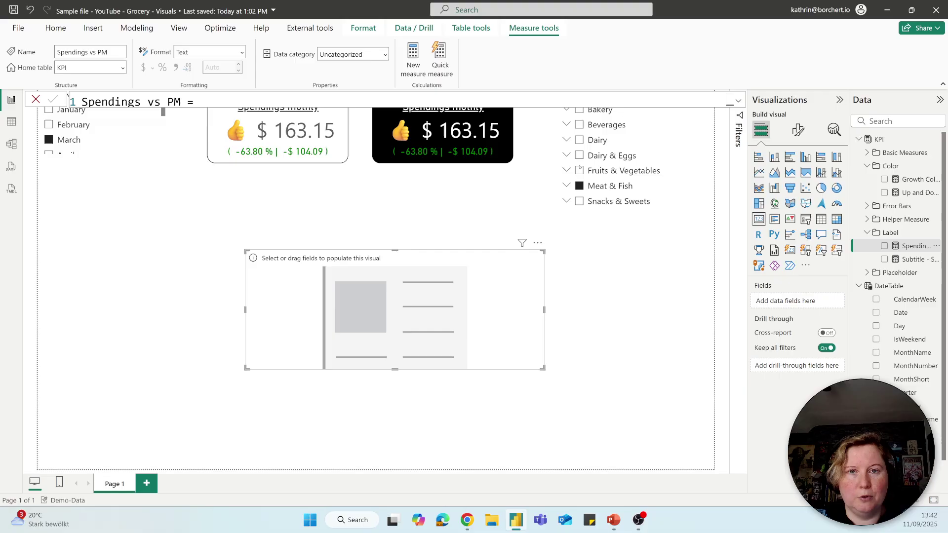
left_click(740, 102)
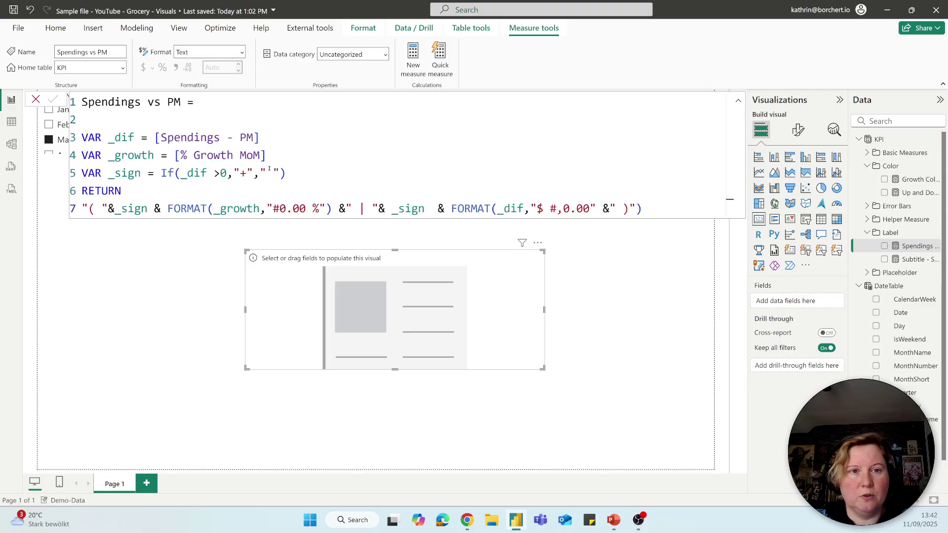
left_click(287, 173)
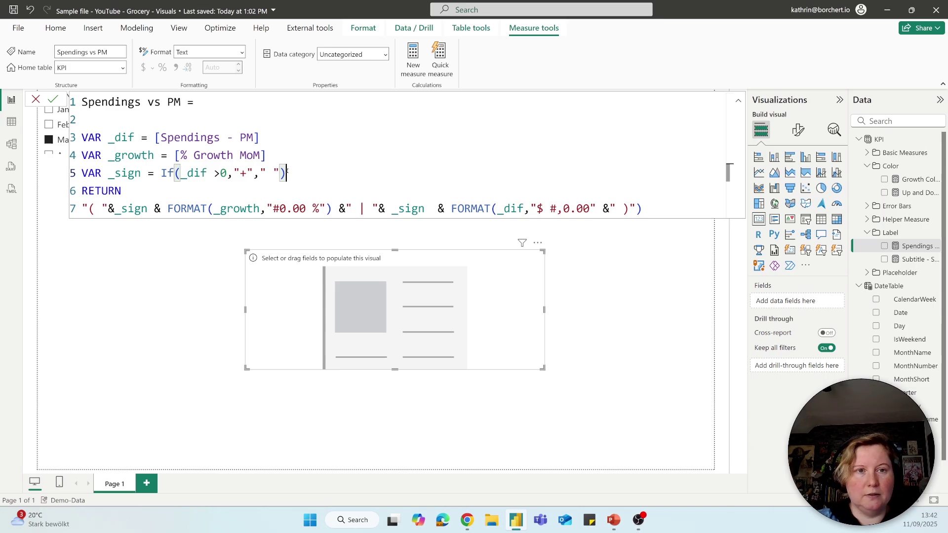
key("Return")
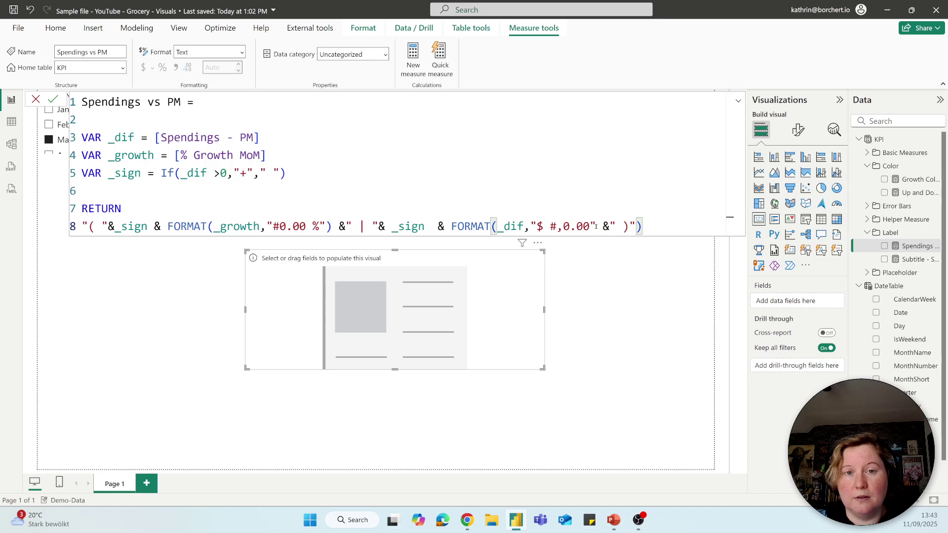
left_click_drag(596, 225, 544, 226)
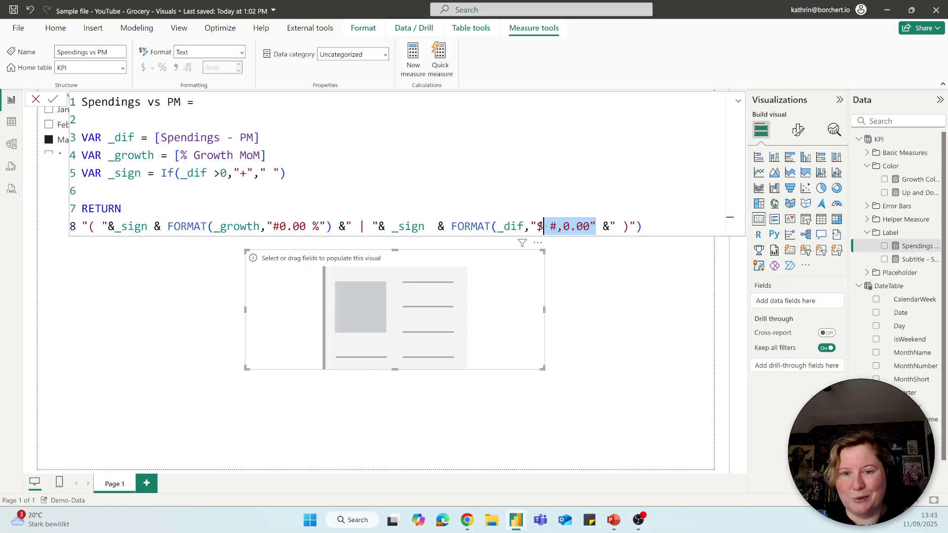
left_click(629, 311)
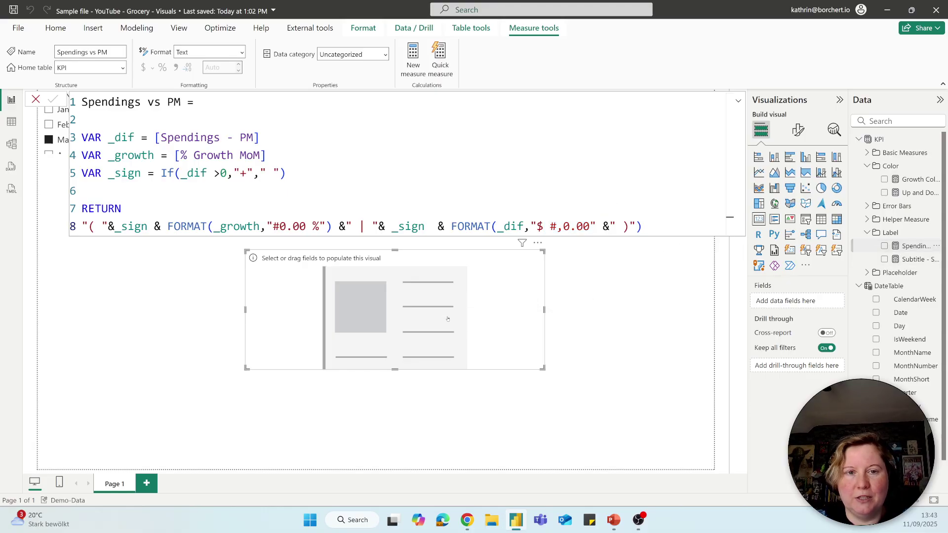
- Put Spendings vs PM on the new card and widen it so the text fits one line
left_click_drag(897, 252, 447, 320)
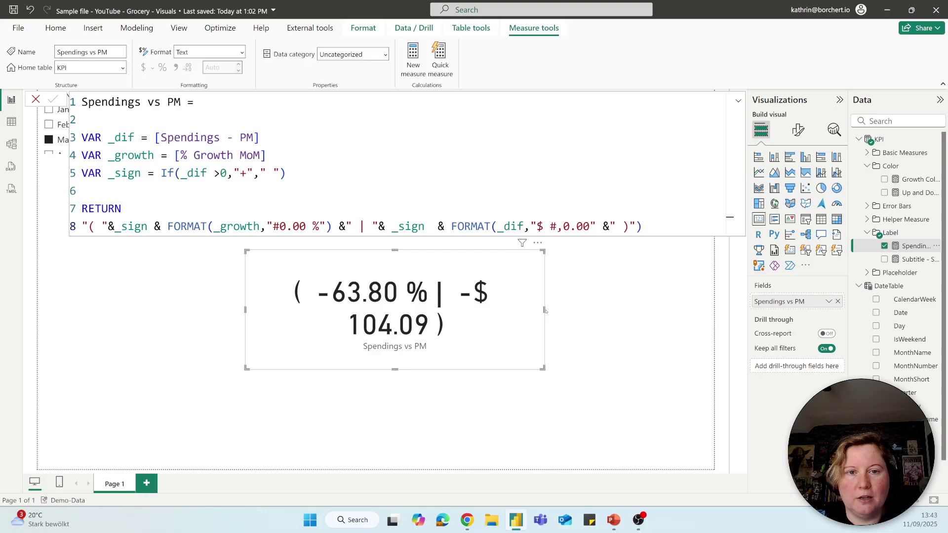
left_click_drag(544, 309, 626, 314)
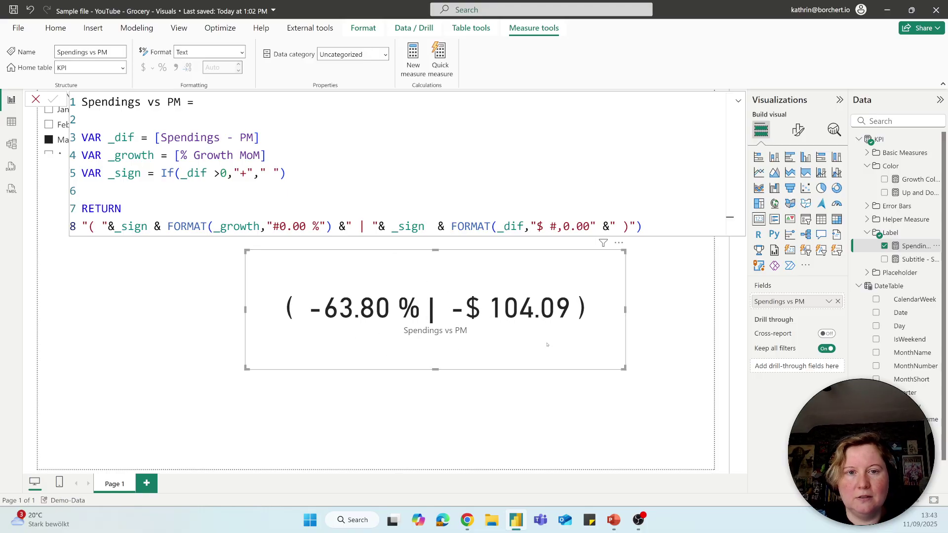
left_click_drag(547, 344, 528, 369)
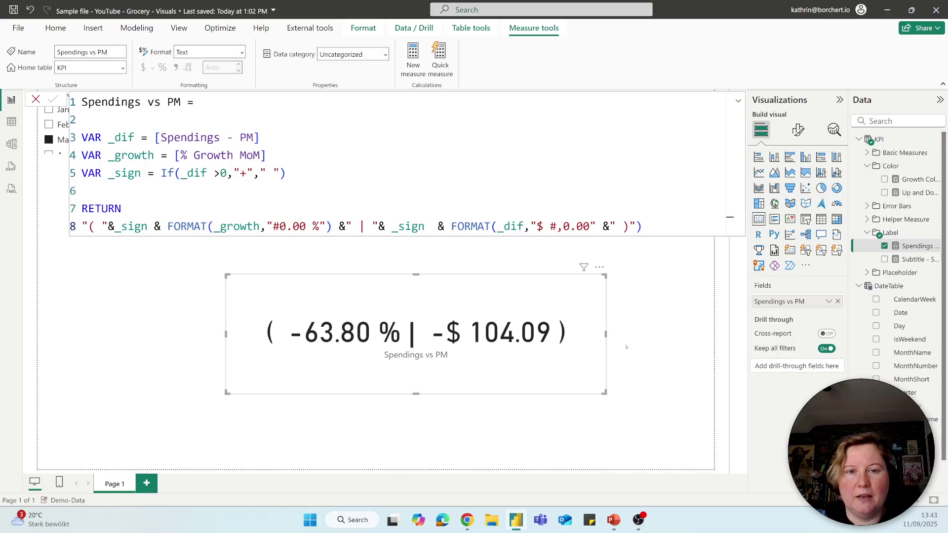
left_click(697, 330)
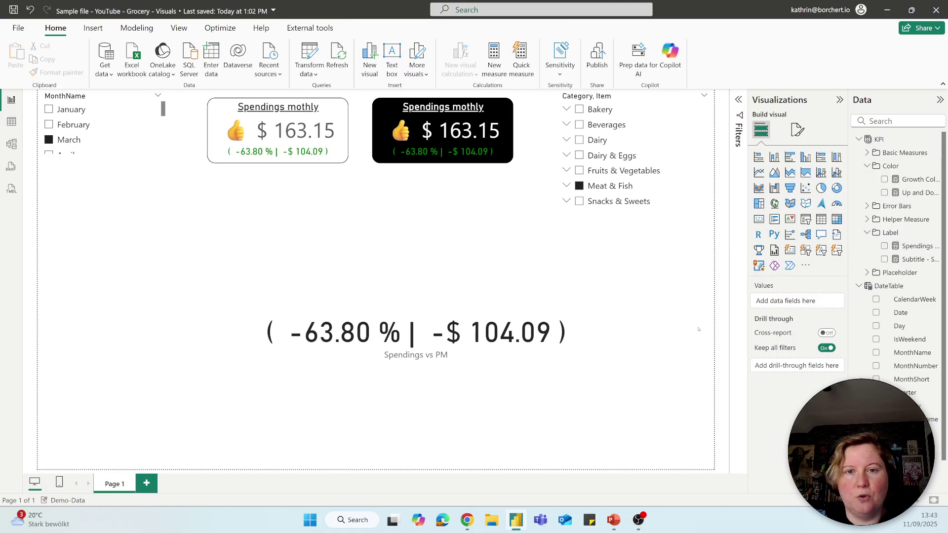
- Turn off the card's category label and set its callout value font size to 15
left_click(574, 302)
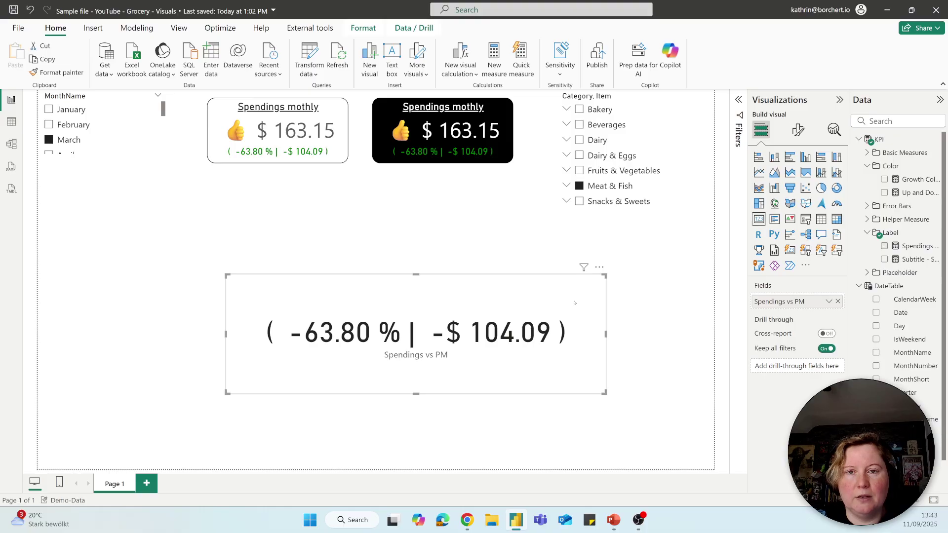
left_click(798, 131)
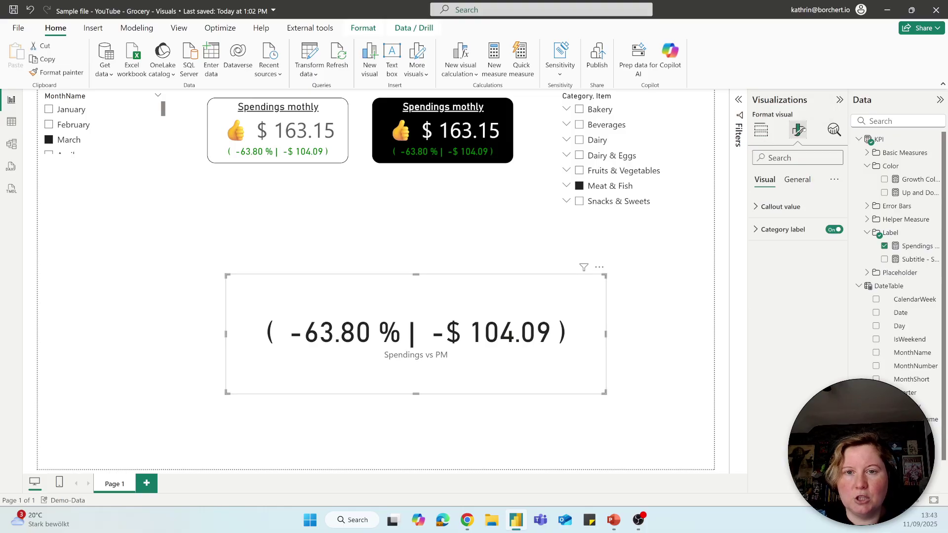
left_click(835, 229)
left_click(781, 207)
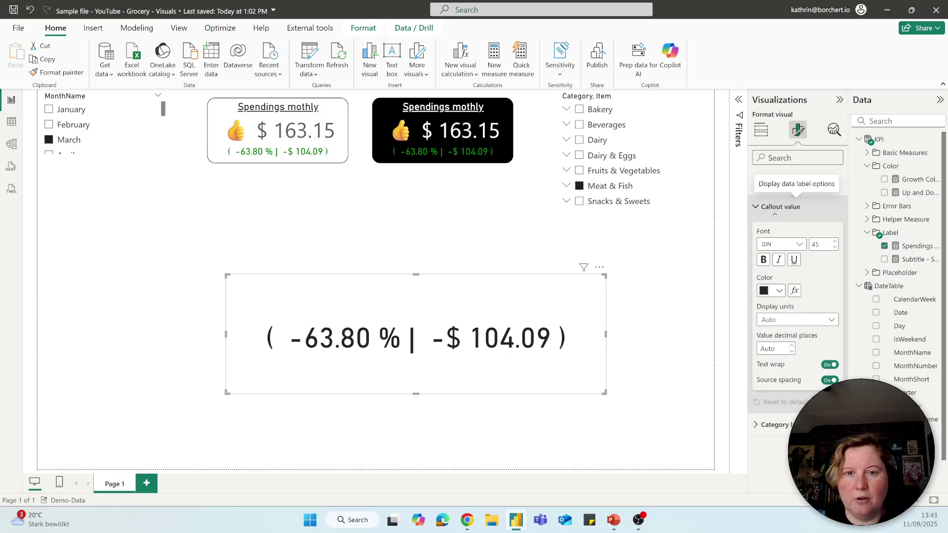
double_click(818, 246)
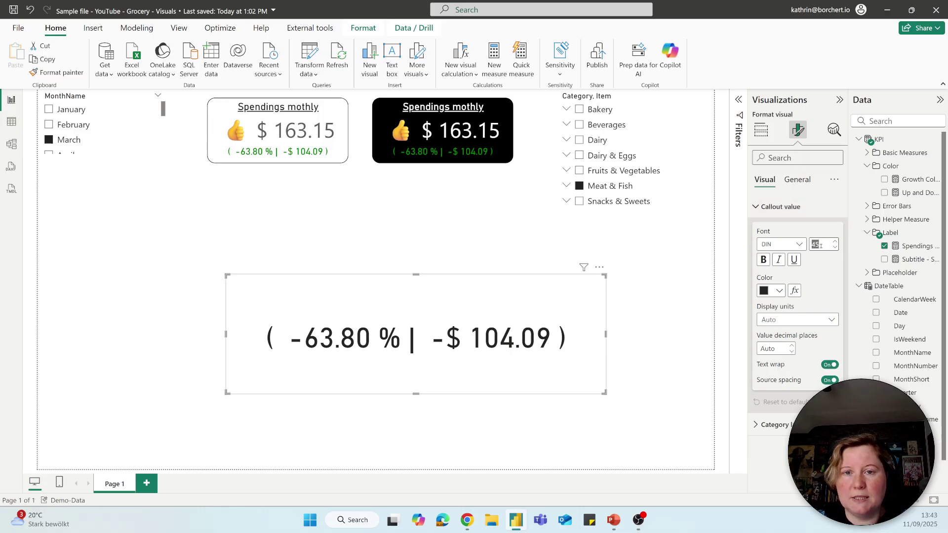
type("15")
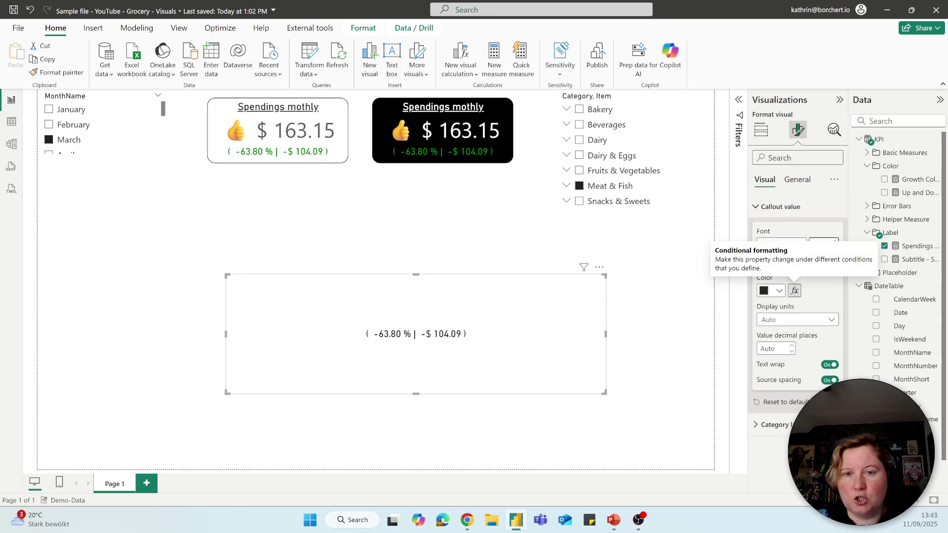
- Colour the callout value by field value using the Up and Down Color measure
left_click(795, 290)
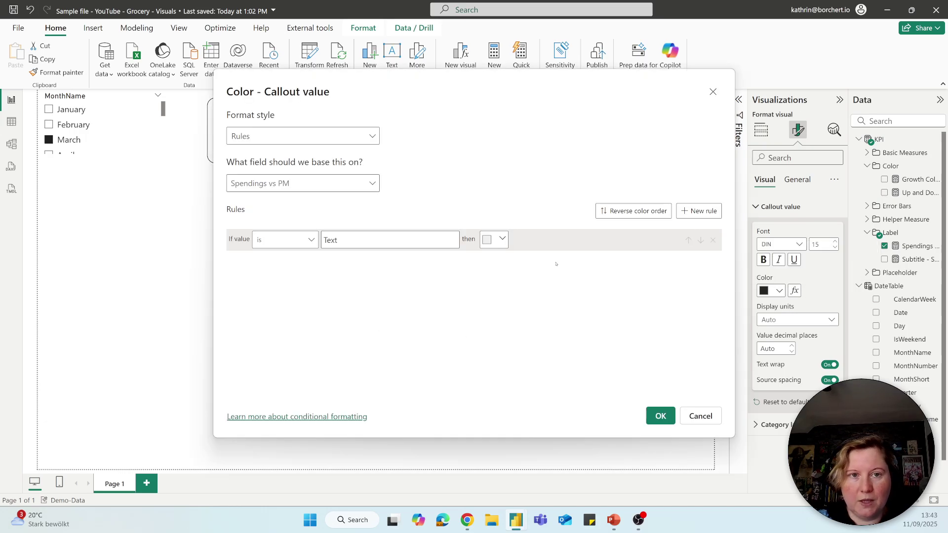
left_click(266, 134)
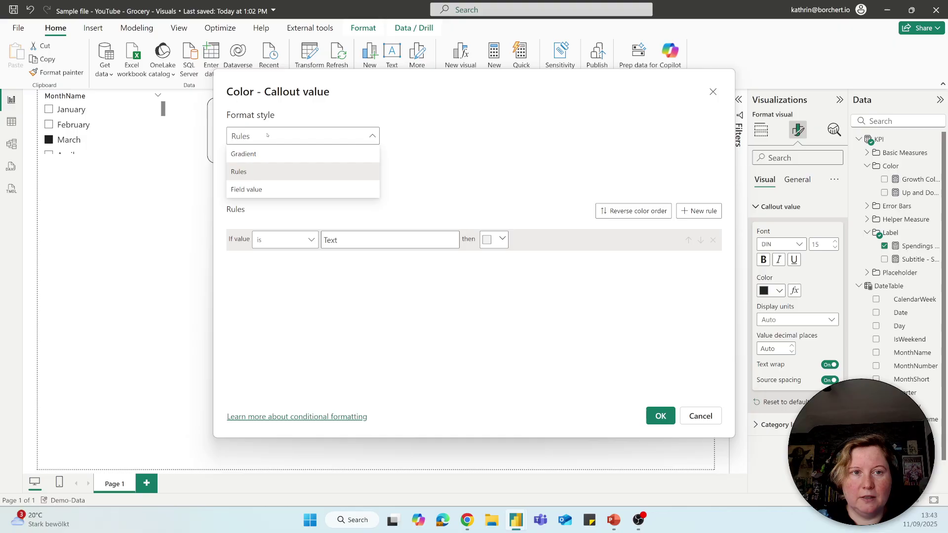
left_click(255, 189)
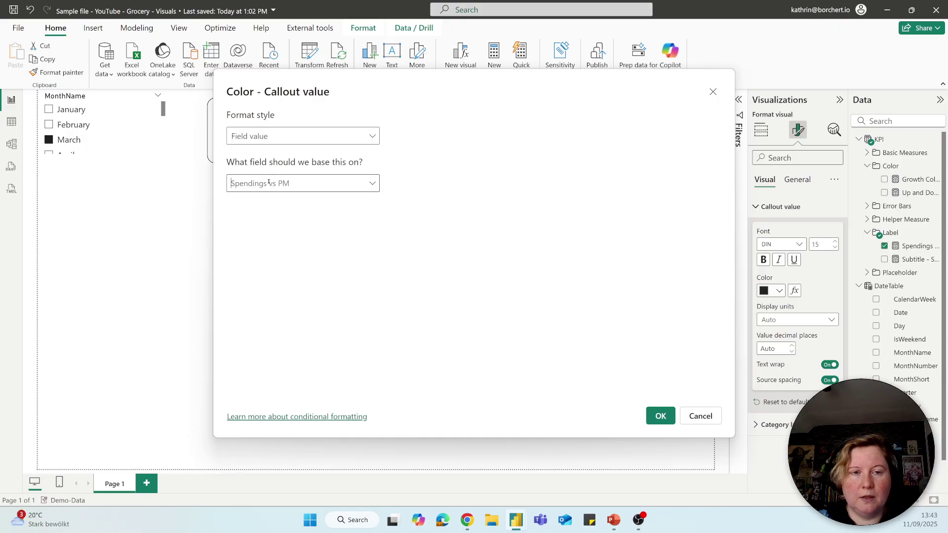
left_click(284, 183)
type("up")
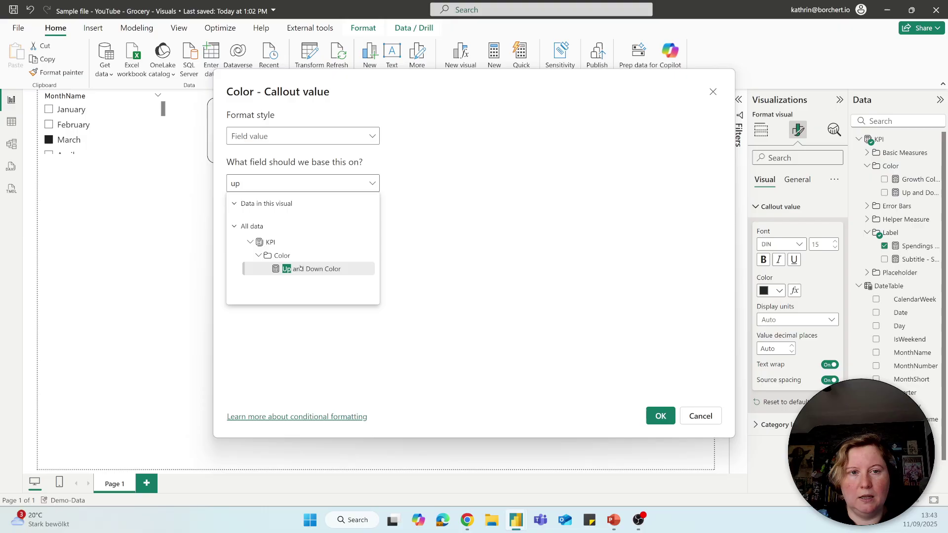
left_click(301, 268)
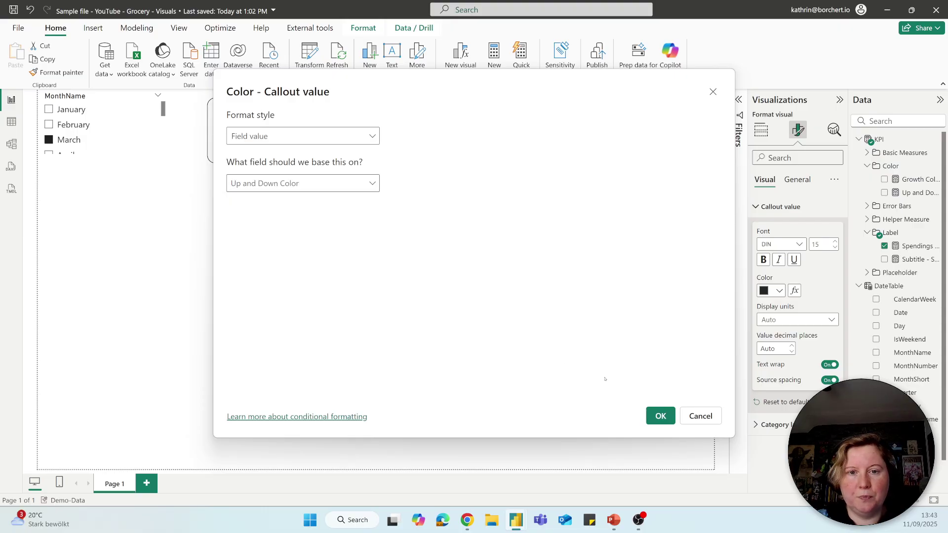
left_click(659, 415)
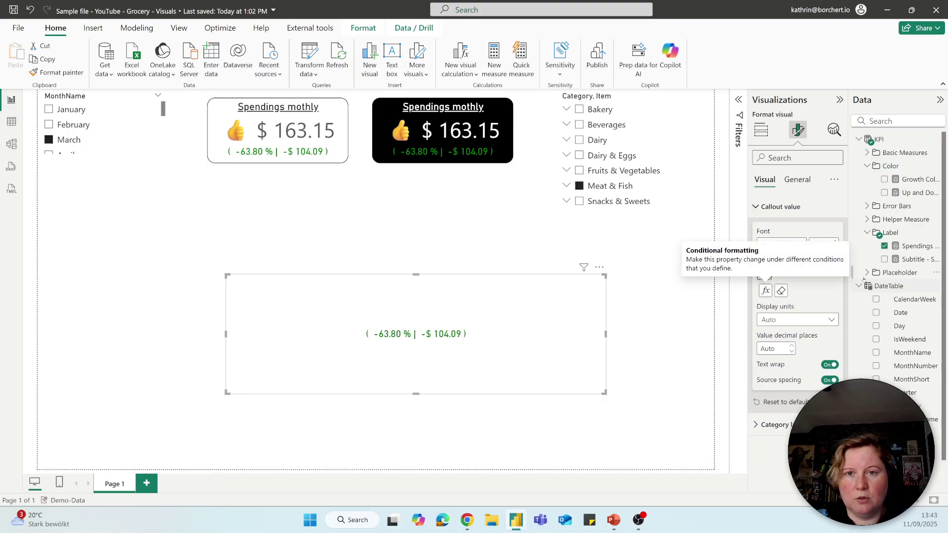
- Review the Growth Color and Up and Down Color measures, then nudge the lower card up-left
left_click(915, 180)
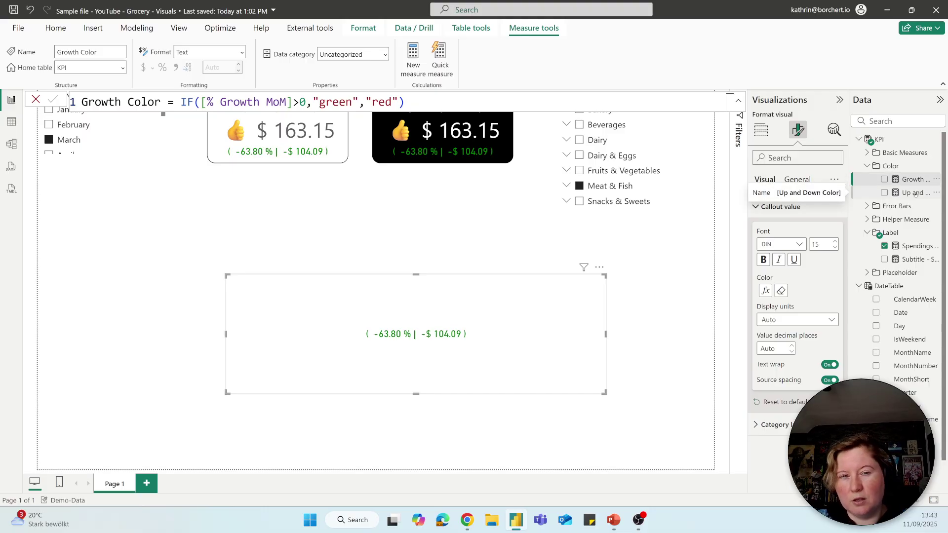
left_click(916, 193)
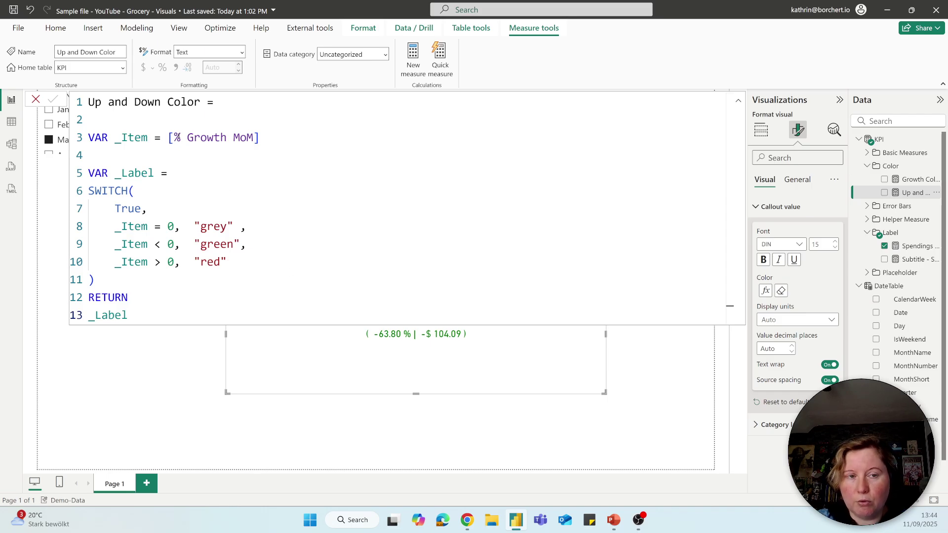
left_click_drag(147, 138, 115, 138)
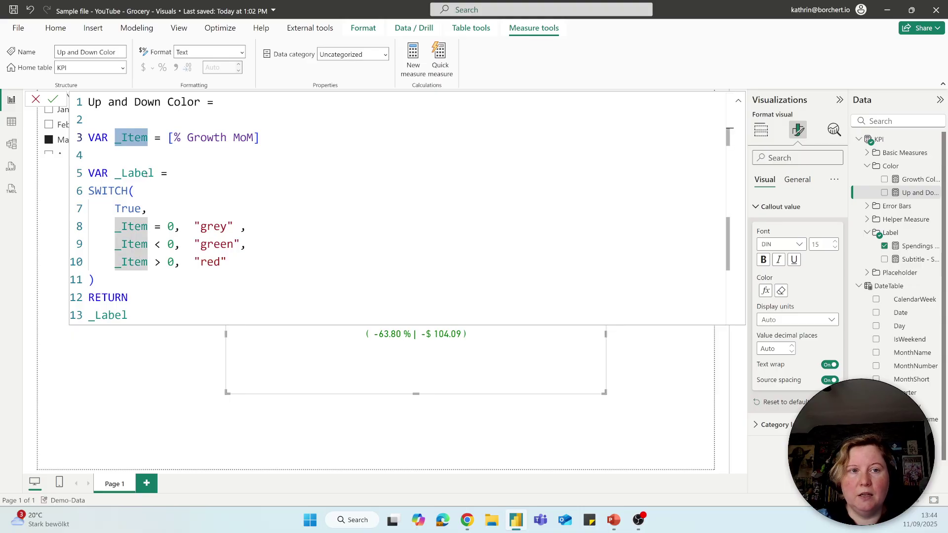
left_click_drag(153, 173, 94, 173)
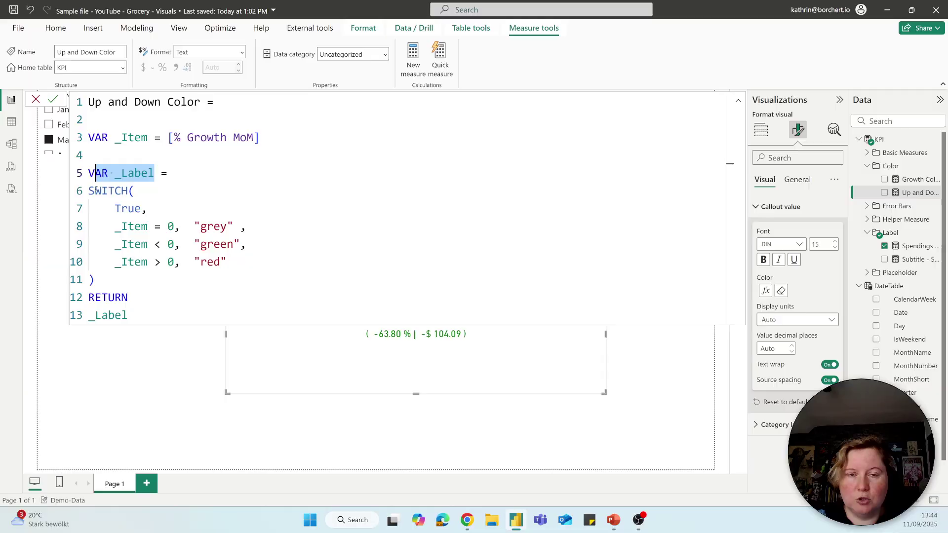
left_click_drag(118, 226, 141, 226)
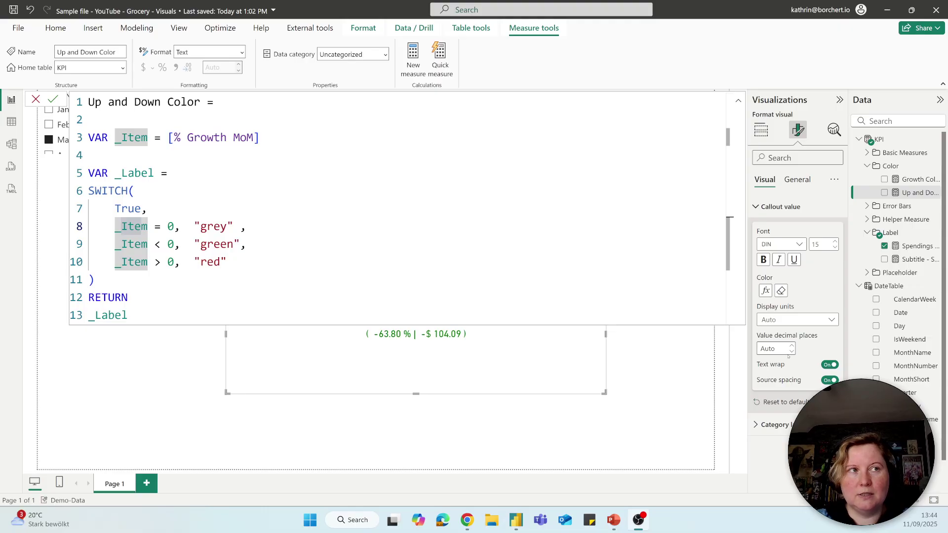
left_click(737, 100)
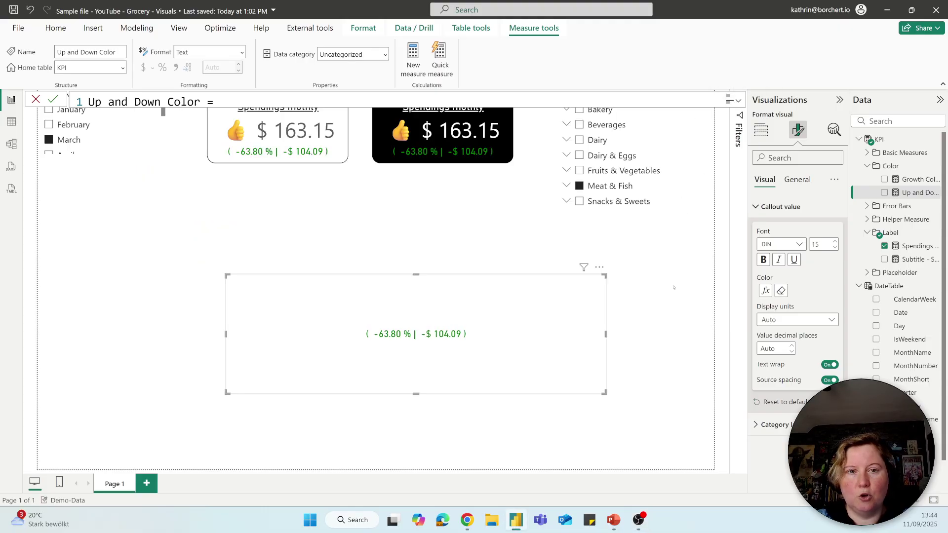
left_click_drag(507, 289, 464, 276)
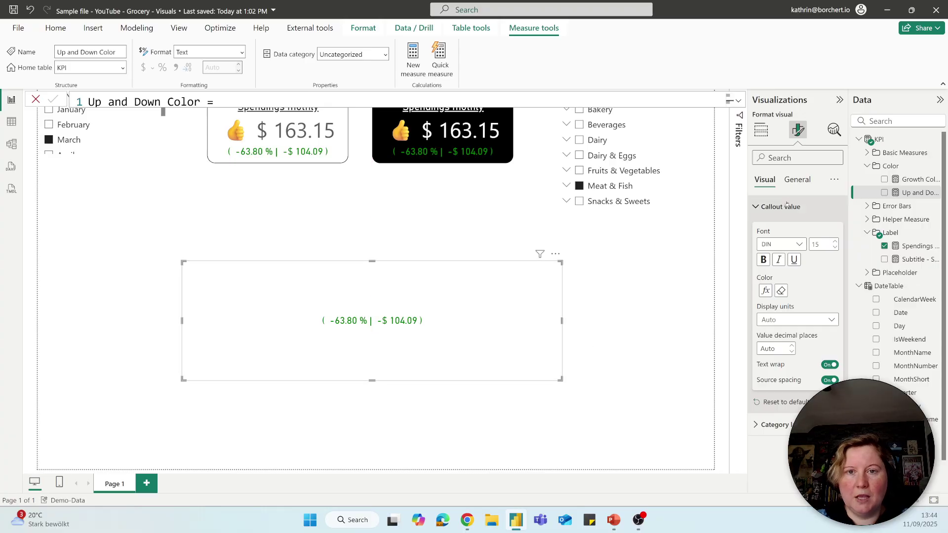
- Turn on the card title 'Spendings monthly', centred and underlined, at font size 16
left_click(797, 179)
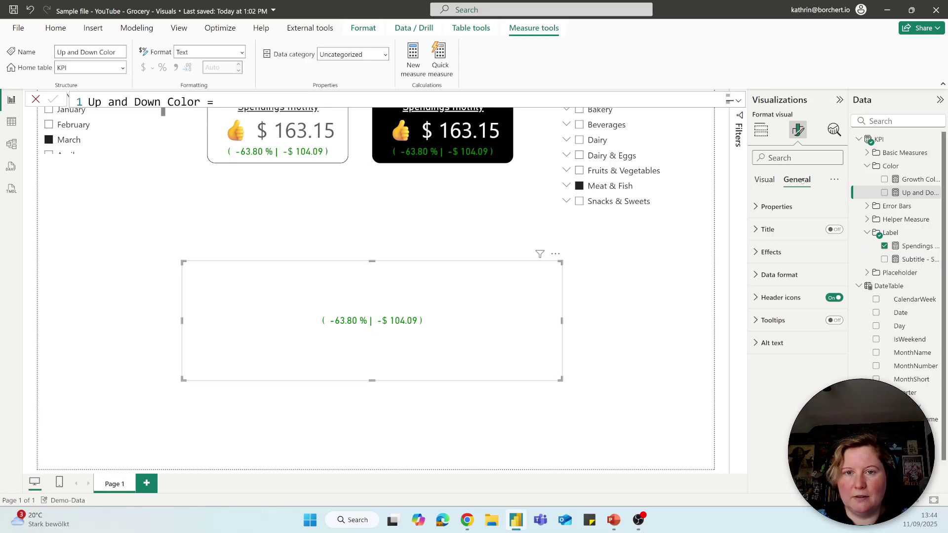
left_click(763, 230)
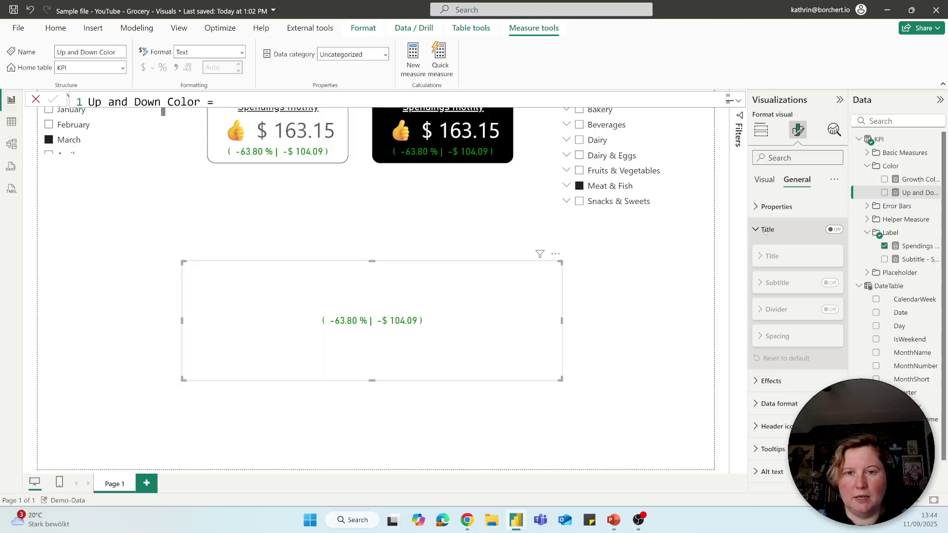
left_click(834, 230)
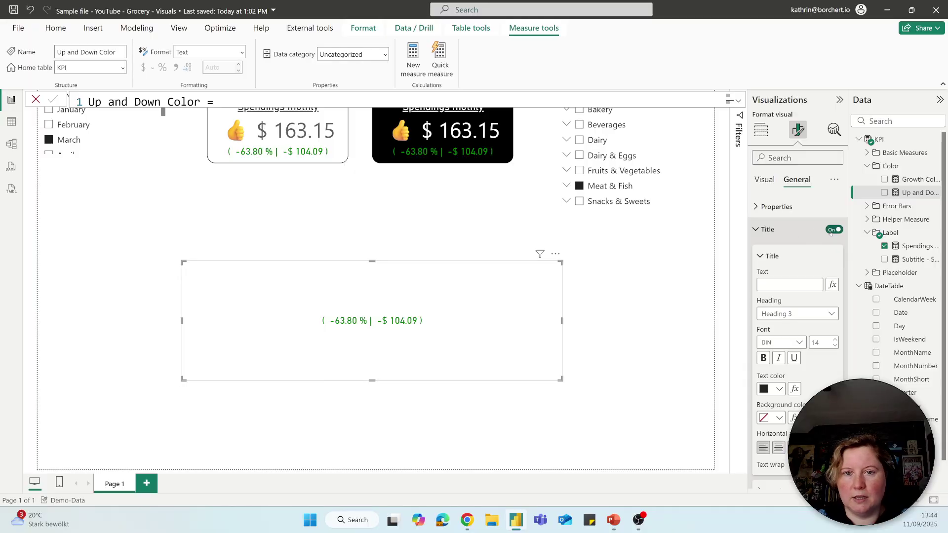
left_click(780, 286)
type("Spend")
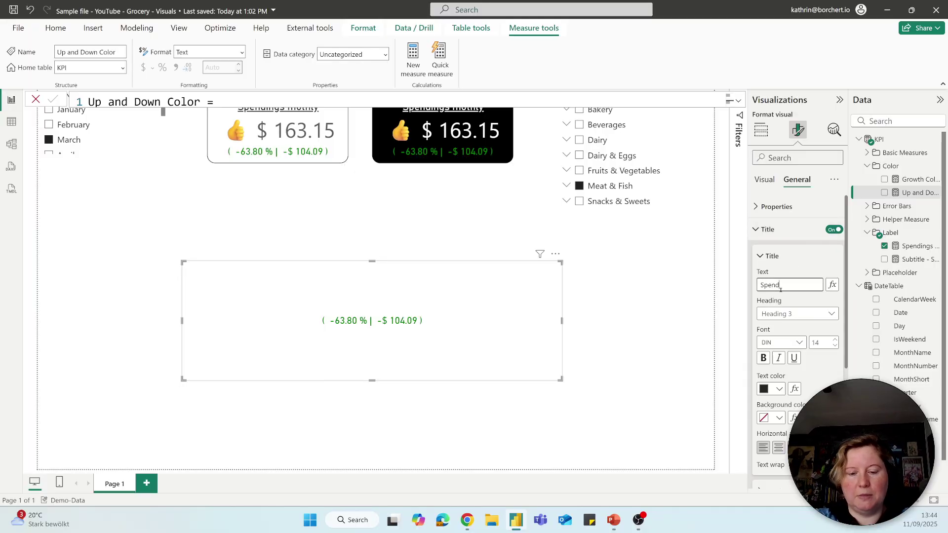
type("ings monthly")
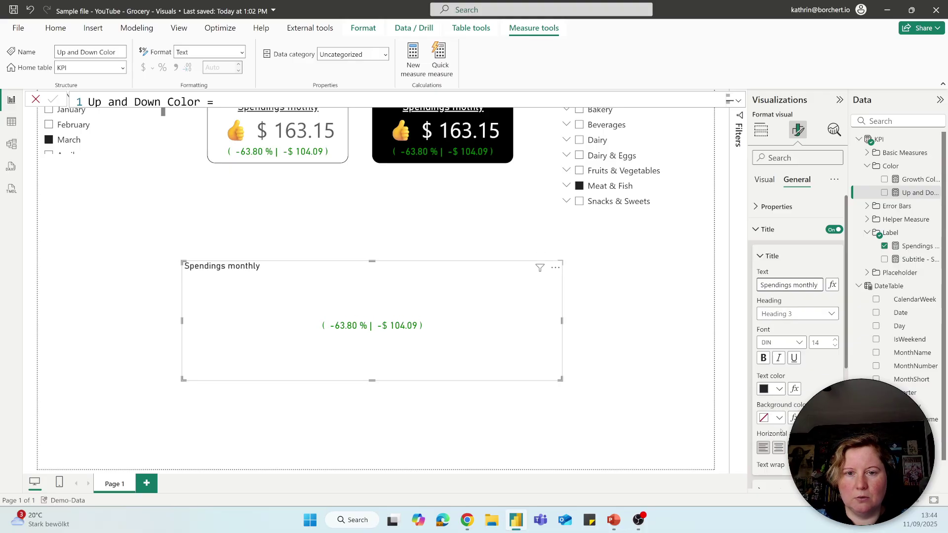
left_click(778, 447)
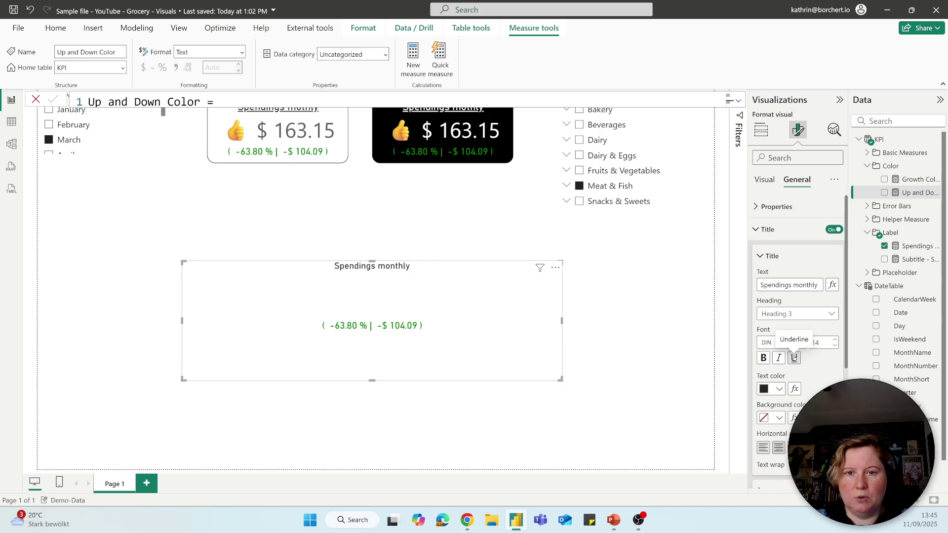
left_click(793, 358)
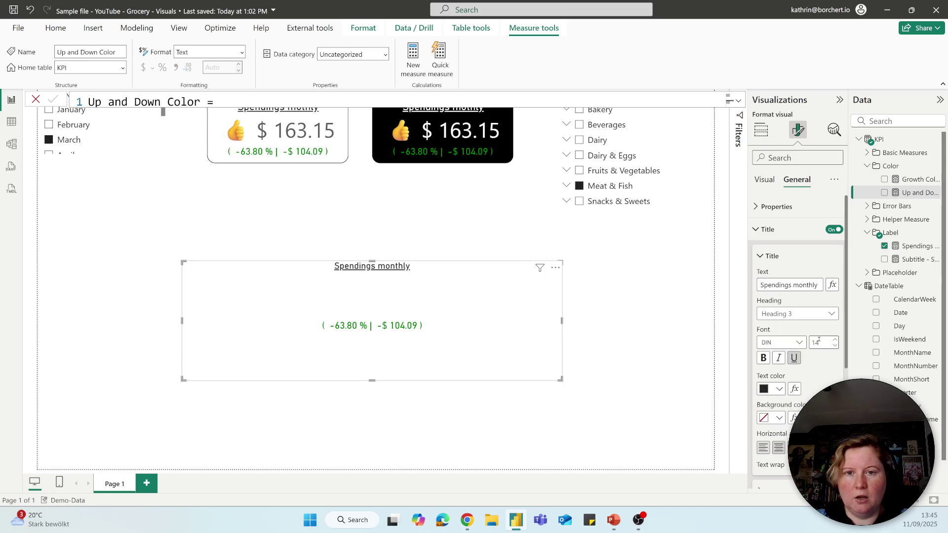
left_click(816, 341)
type("16")
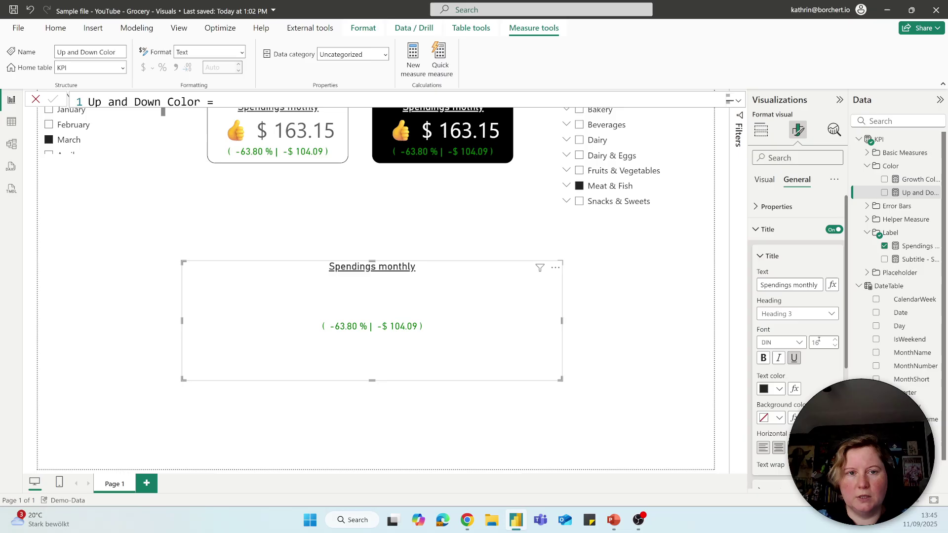
key("Return")
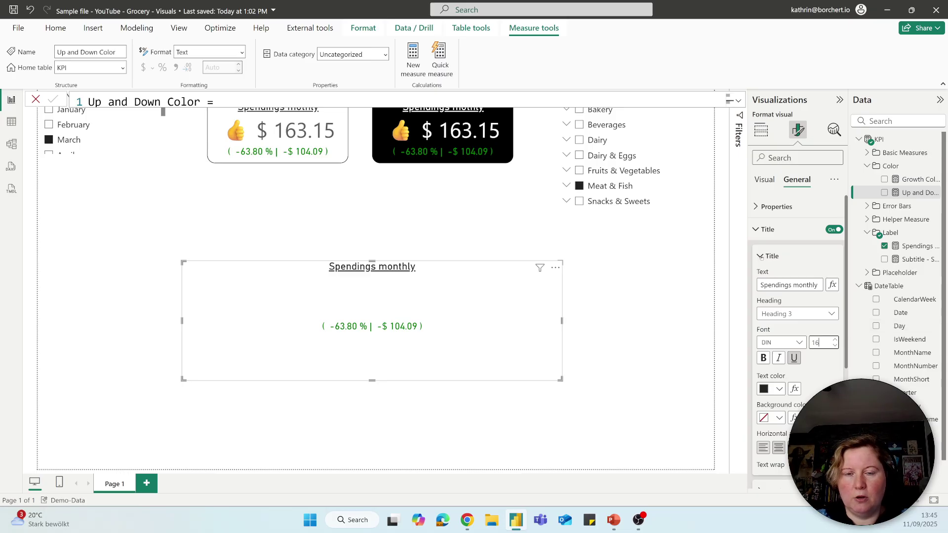
- Collapse the Title sub-section and switch the lower card's Subtitle on
left_click(770, 255)
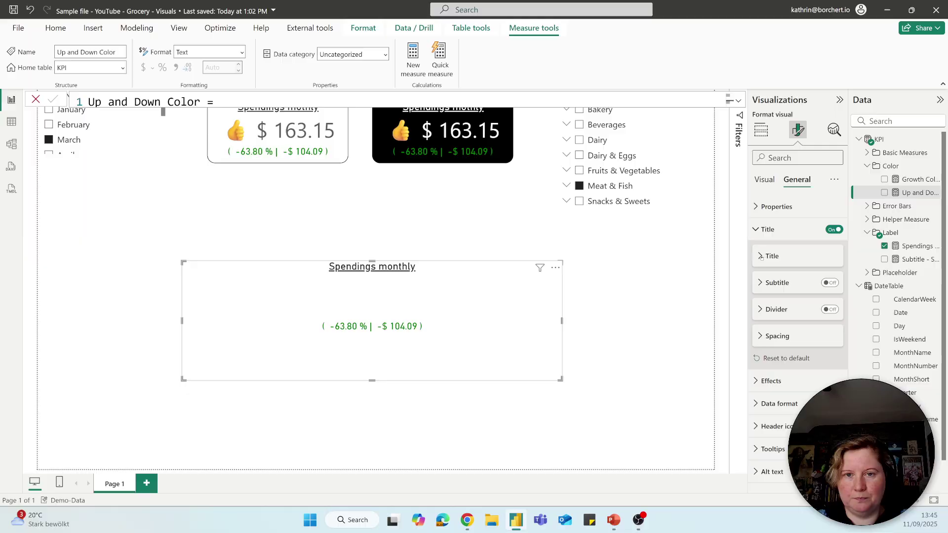
left_click(768, 283)
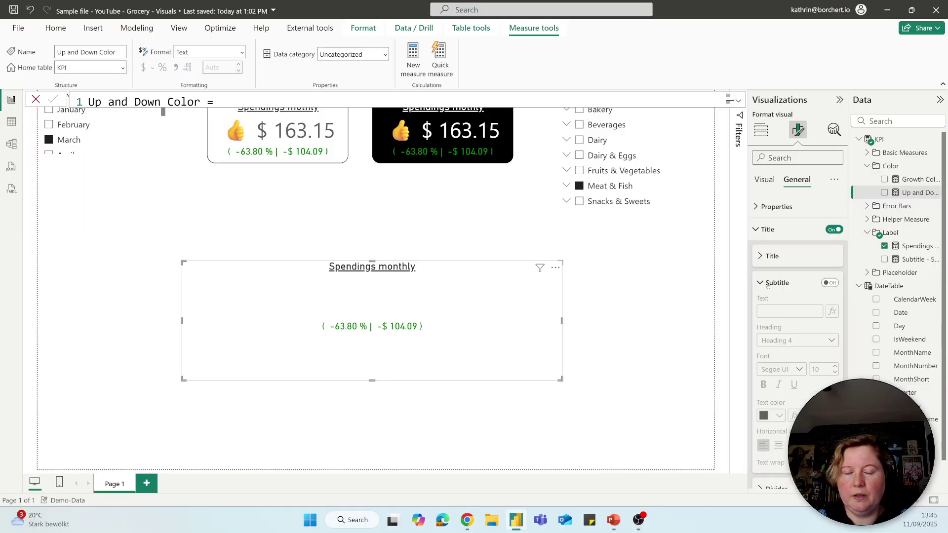
left_click(829, 283)
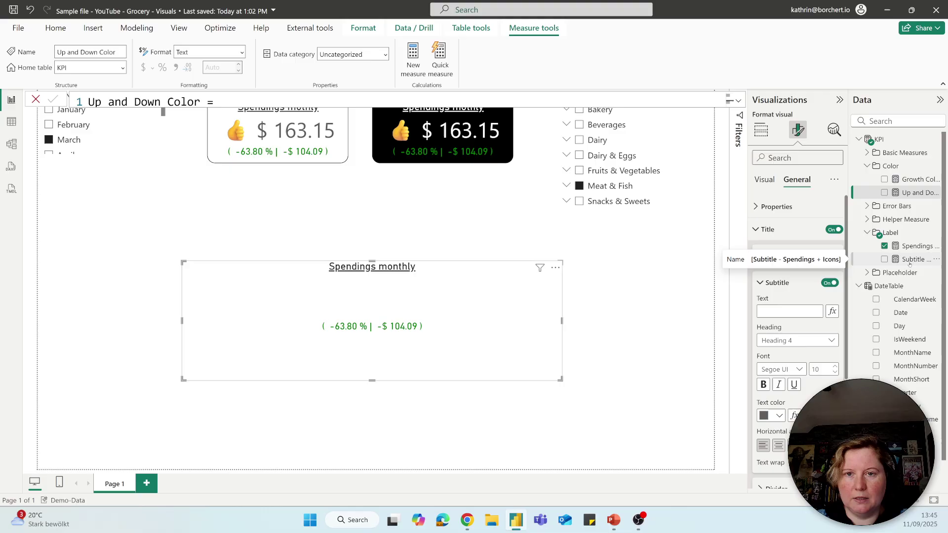
- Read through the Subtitle - Spendings + Icons measure's full DAX, then close the formula bar
left_click(909, 259)
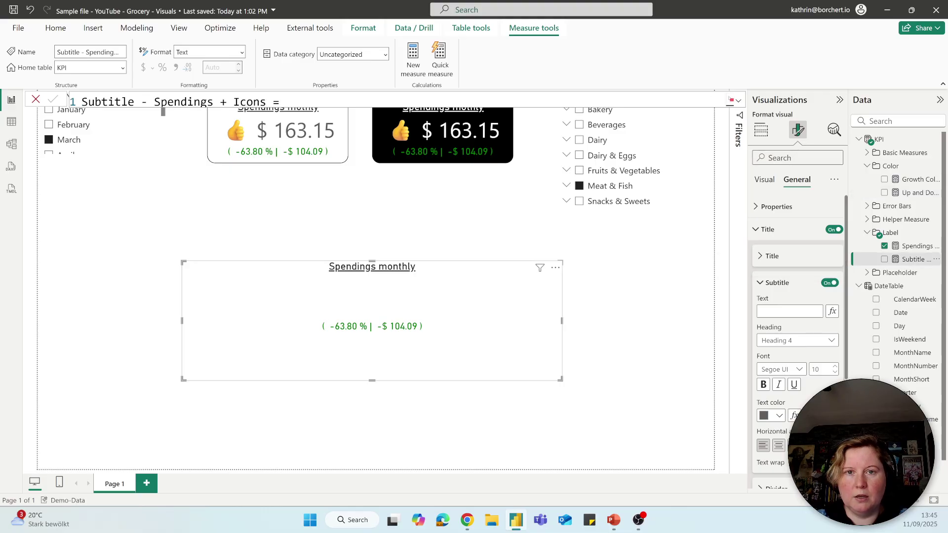
left_click(738, 102)
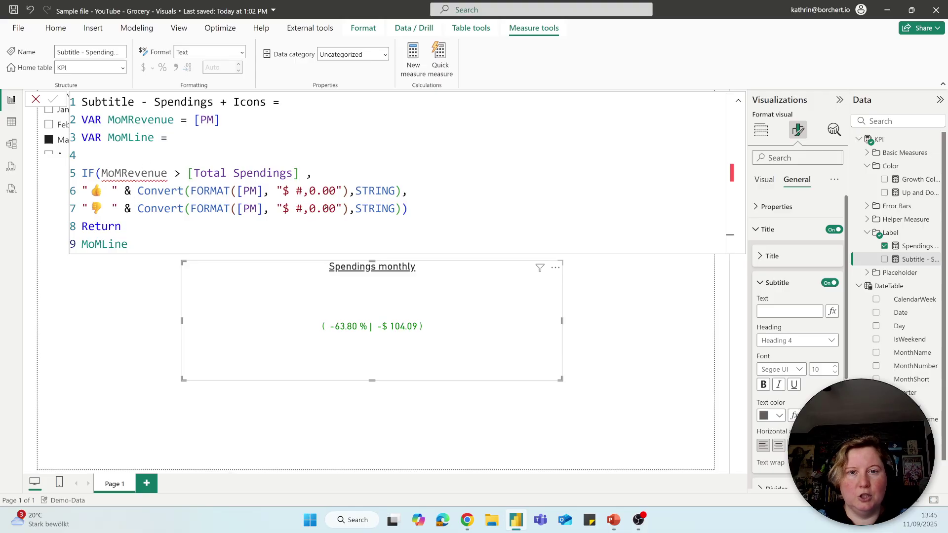
left_click(579, 321)
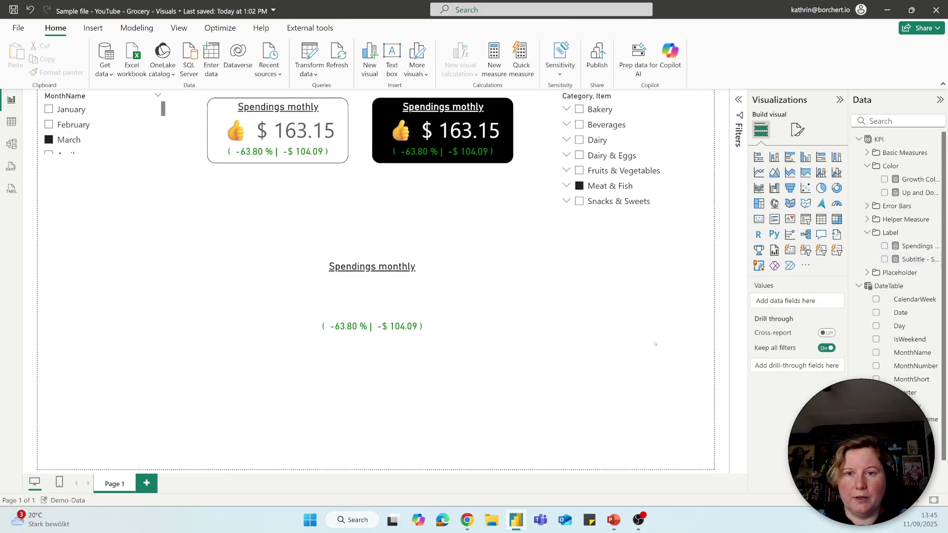
- Set the lower card's subtitle text by field value to the KPI Subtitle - Spendings + Icons measure
left_click(458, 309)
left_click(804, 137)
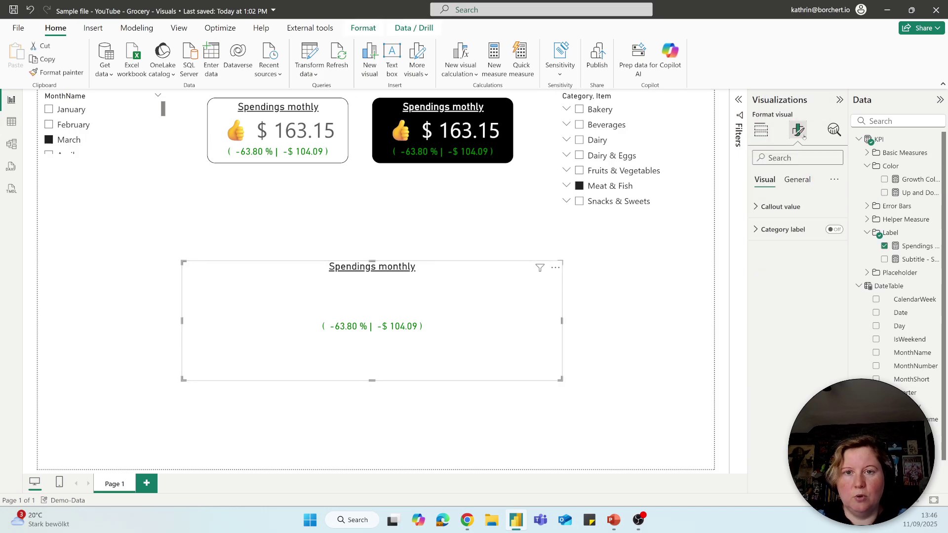
left_click(798, 181)
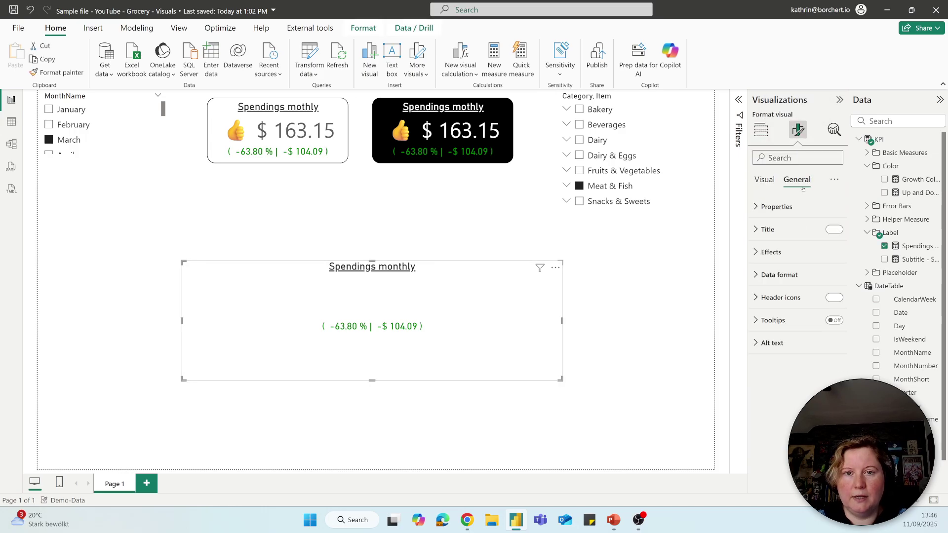
left_click(770, 232)
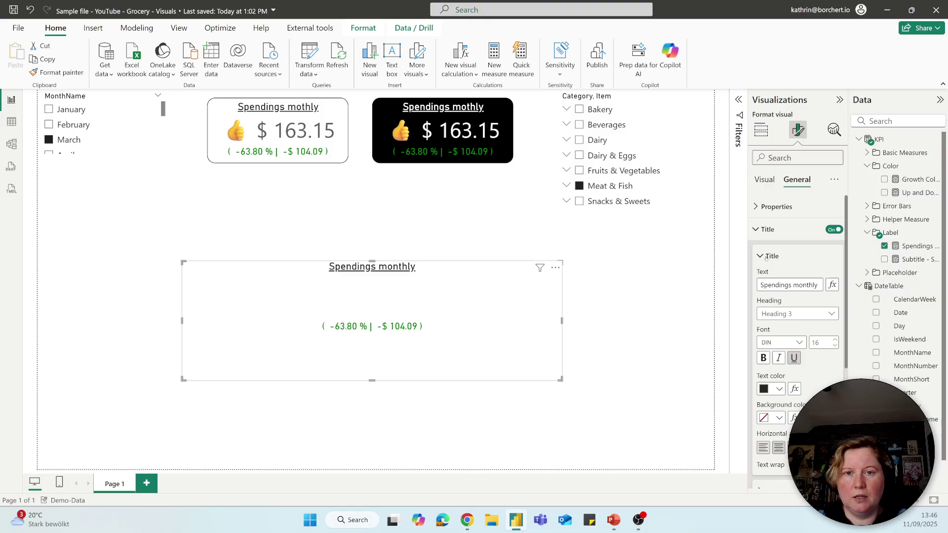
left_click(765, 256)
left_click(770, 282)
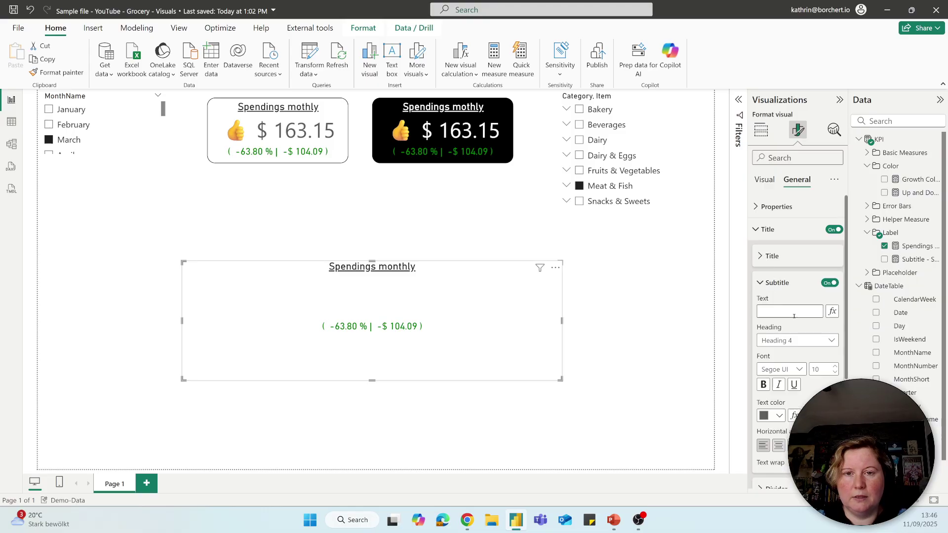
left_click(831, 311)
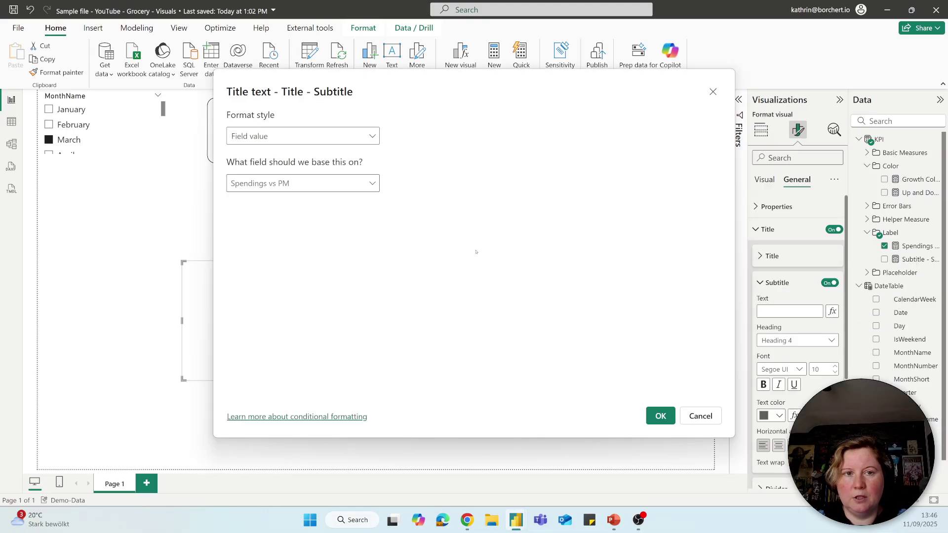
left_click(339, 185)
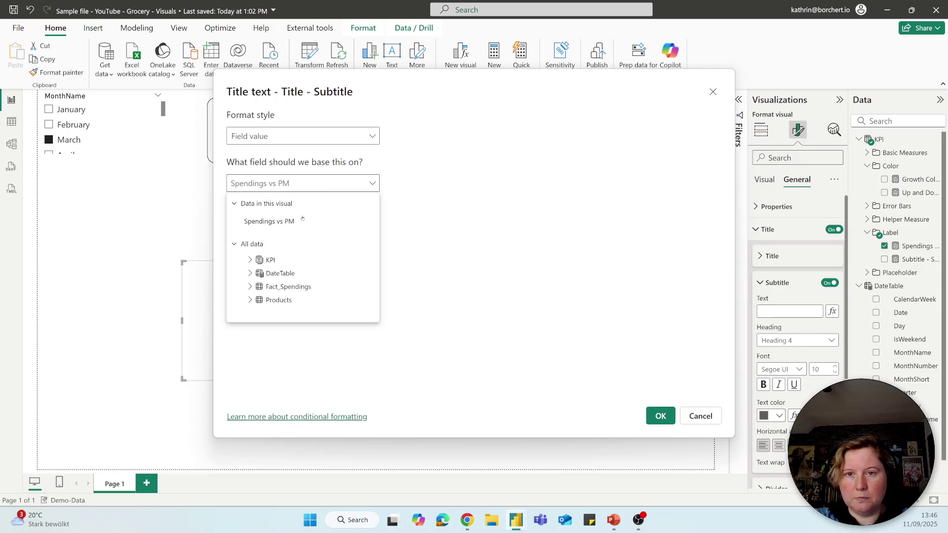
type("sub")
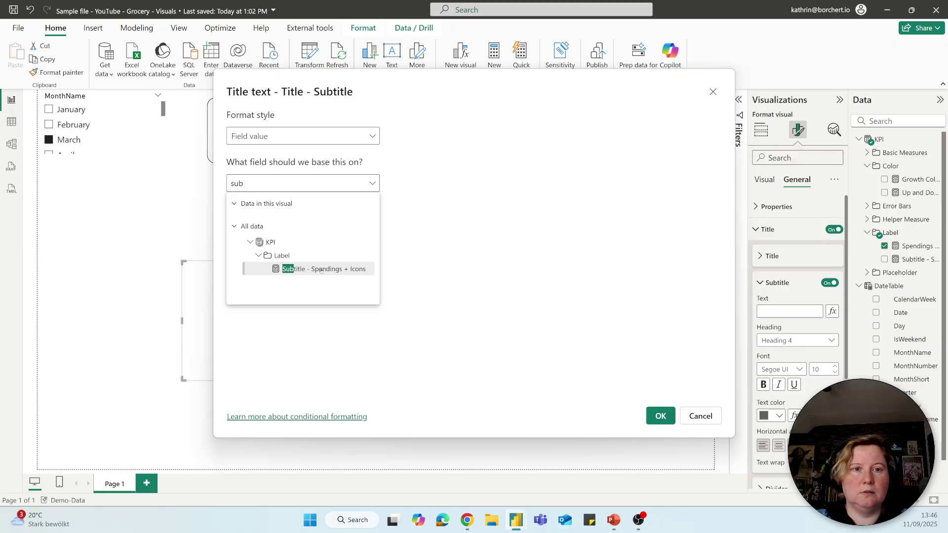
left_click(317, 269)
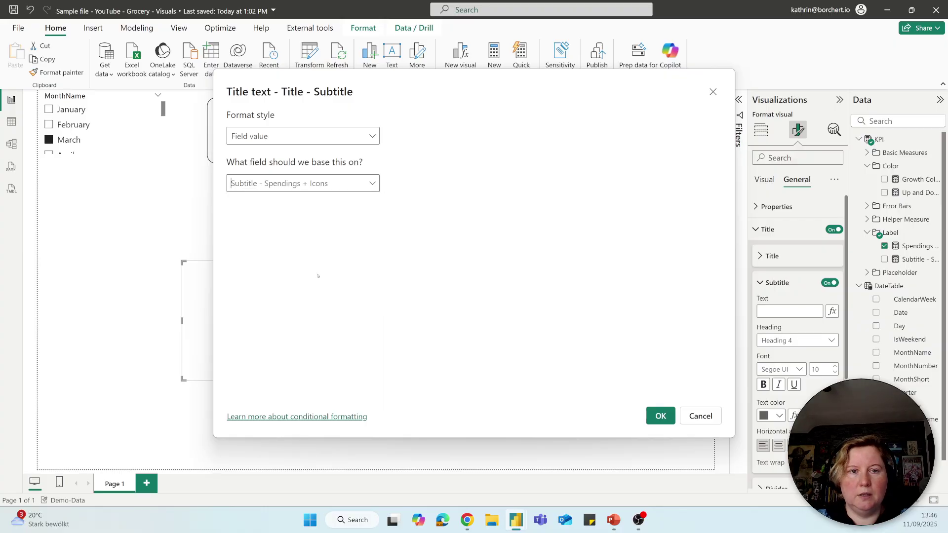
left_click(659, 416)
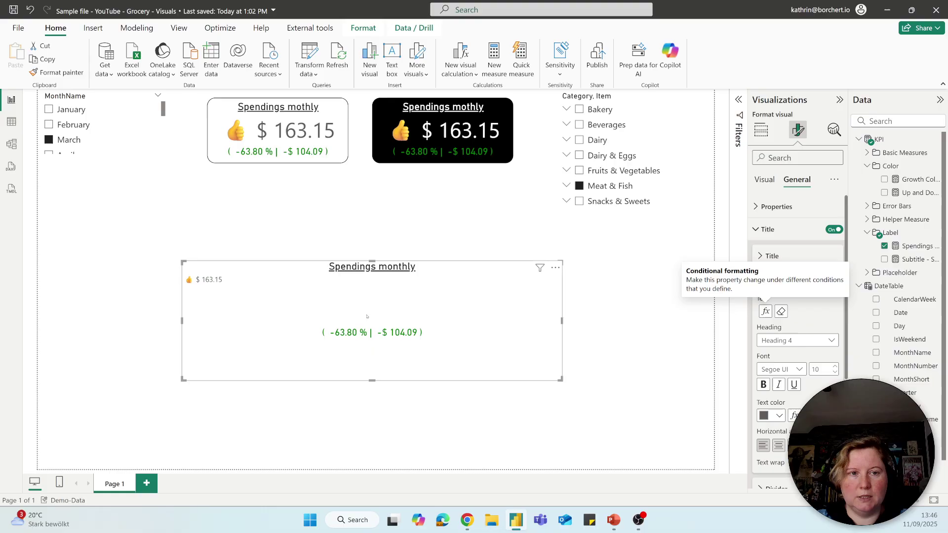
- Make the subtitle size 35 and centred, then shrink and reposition the card
left_click(822, 369)
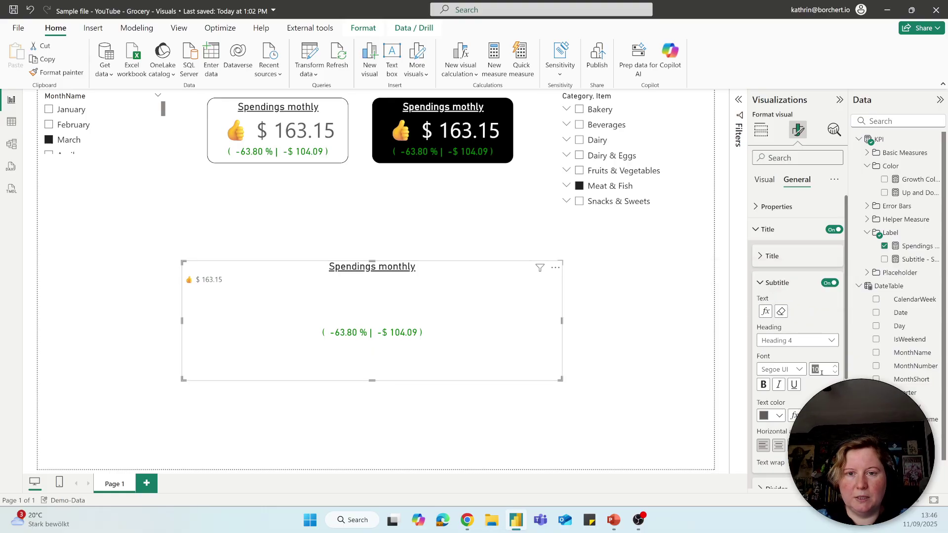
type("35")
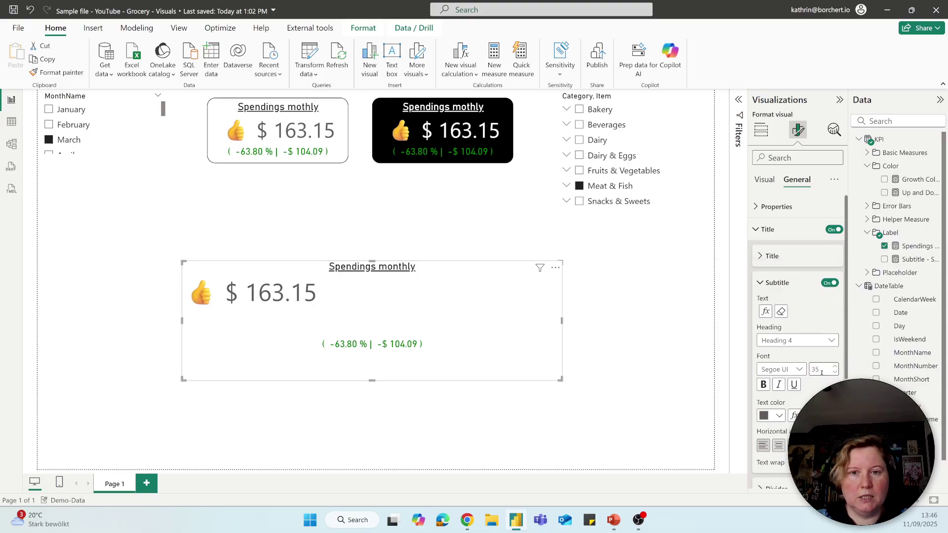
left_click(778, 445)
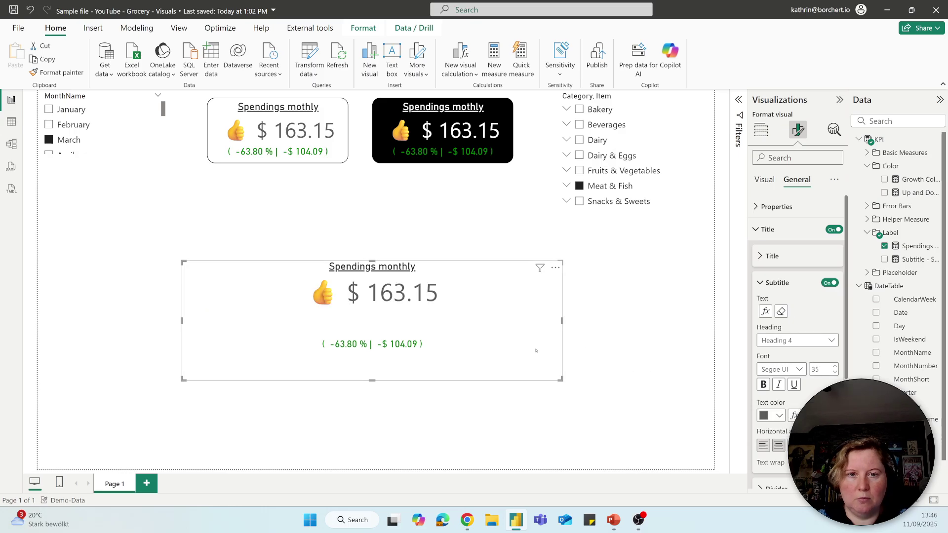
mouse_move(560, 379)
left_mouse_down()
mouse_move(308, 329)
mouse_move(349, 338)
left_mouse_up()
left_click_drag(296, 311, 418, 304)
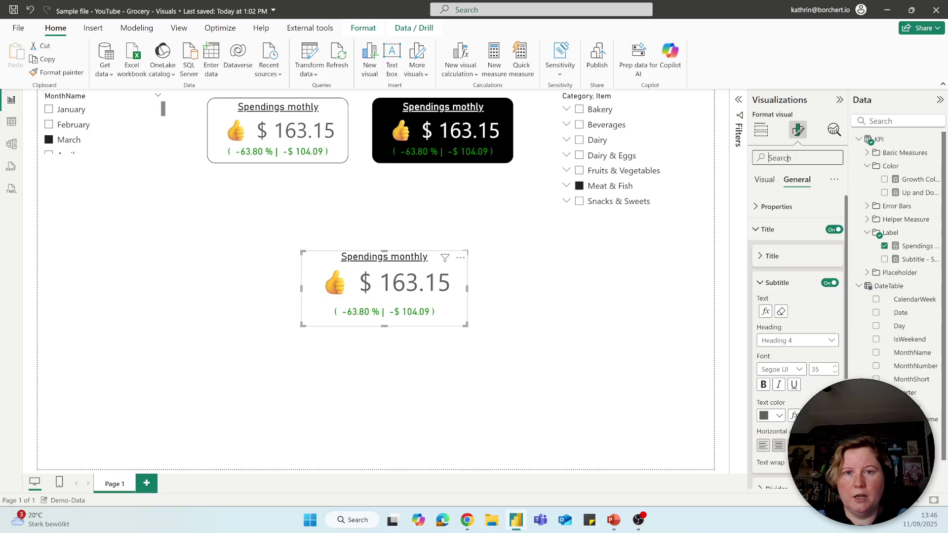
- Turn on the card's visual border with 17 px rounded corners and nudge the card upward
left_click(790, 158)
type("borde")
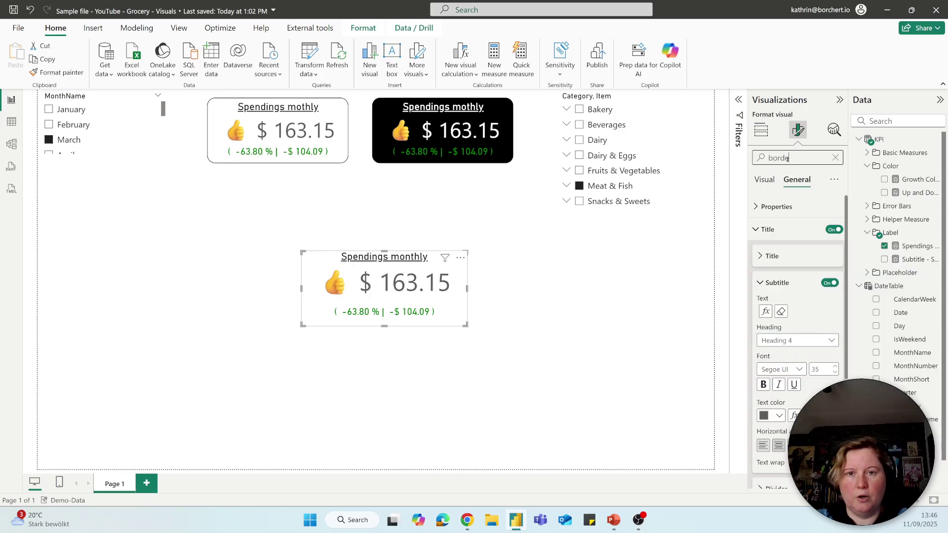
type("r")
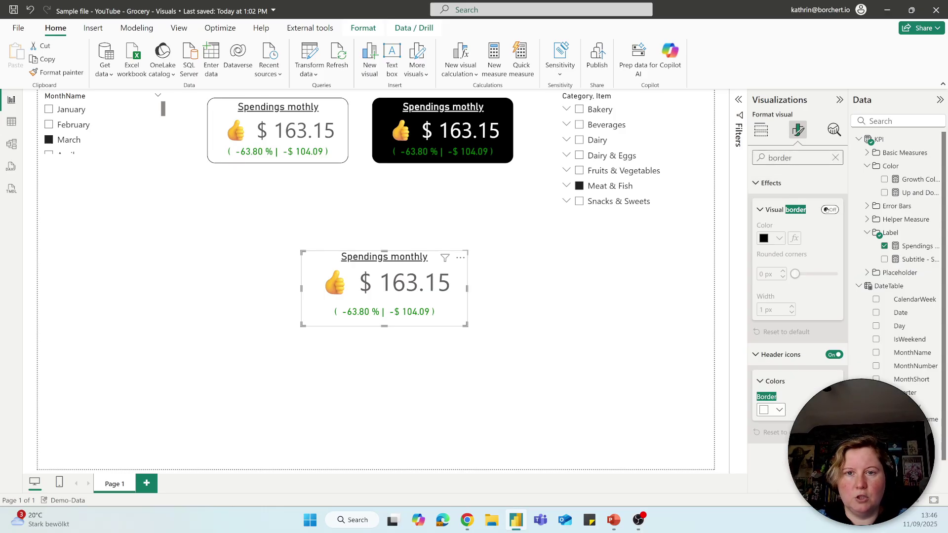
left_click(825, 210)
left_click_drag(795, 274, 818, 274)
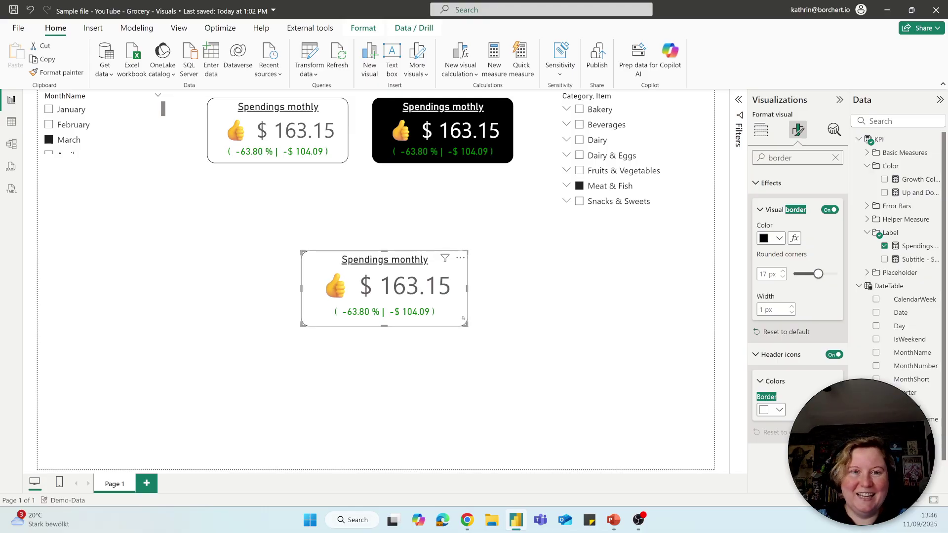
left_click_drag(456, 318, 454, 276)
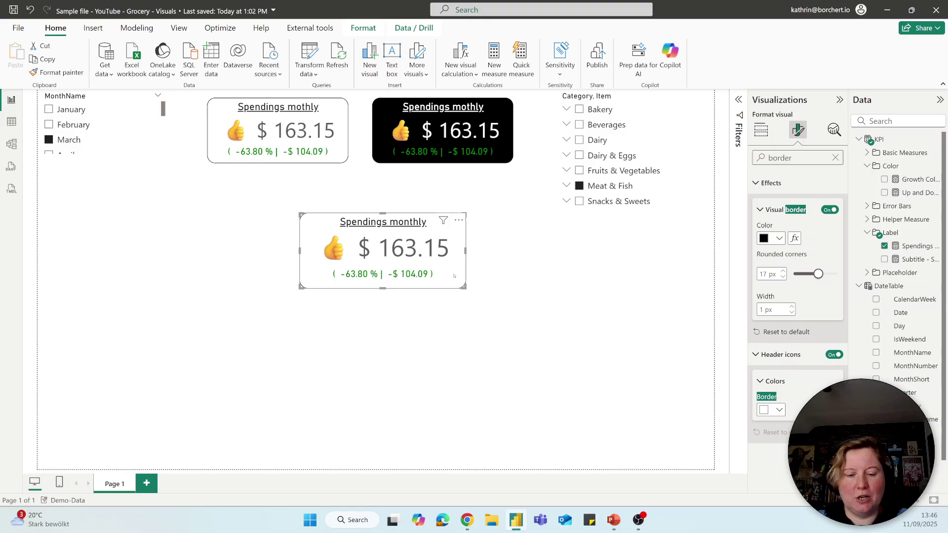
- Duplicate the bordered card and make the copy's spend value text white
key("ctrl+c")
key("ctrl+v")
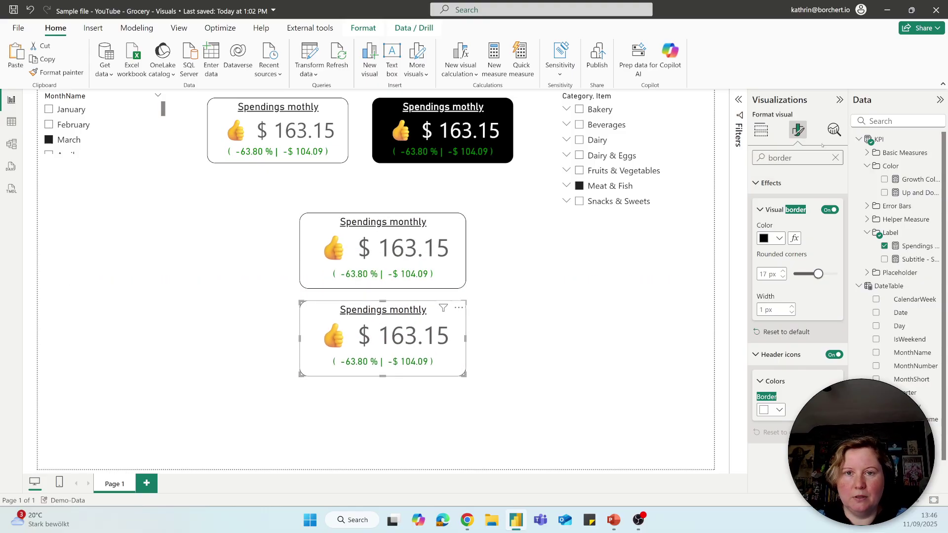
left_click(835, 158)
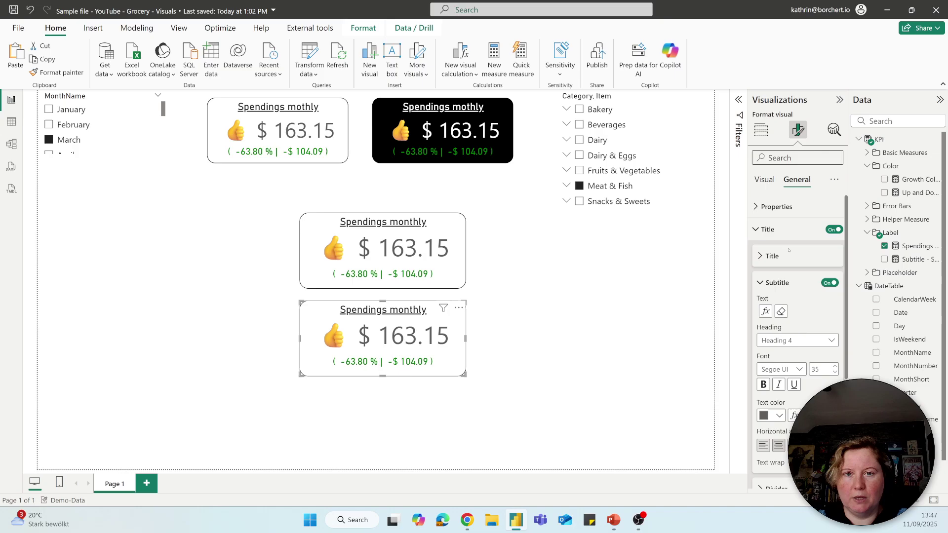
left_click(790, 419)
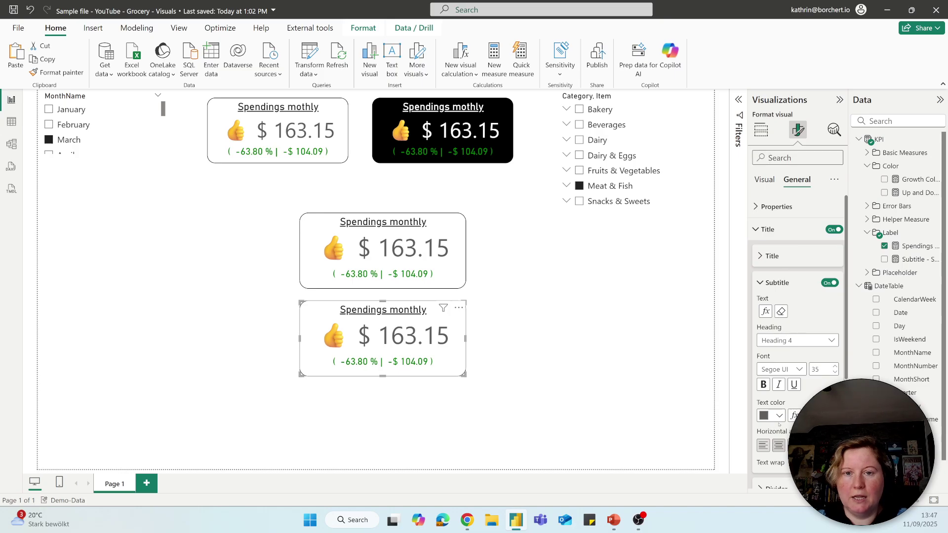
left_click(778, 417)
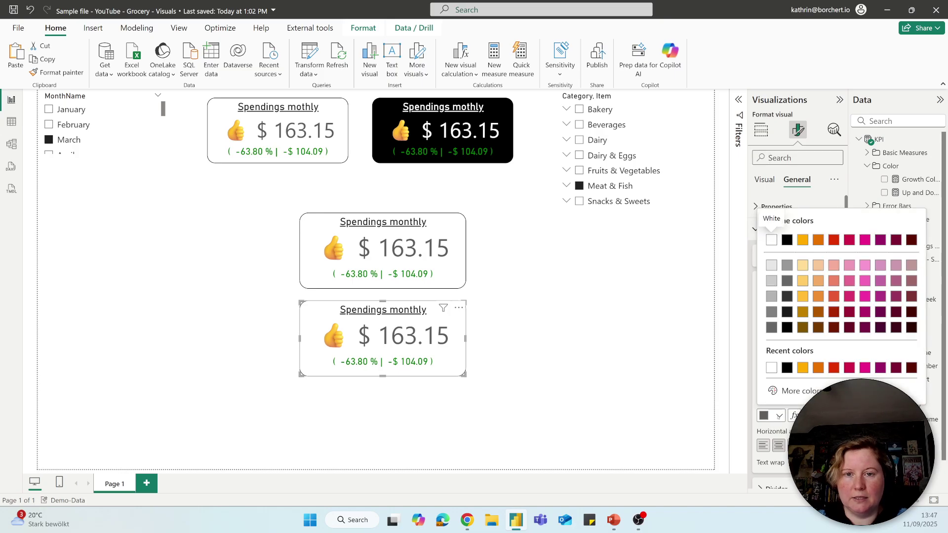
left_click(772, 369)
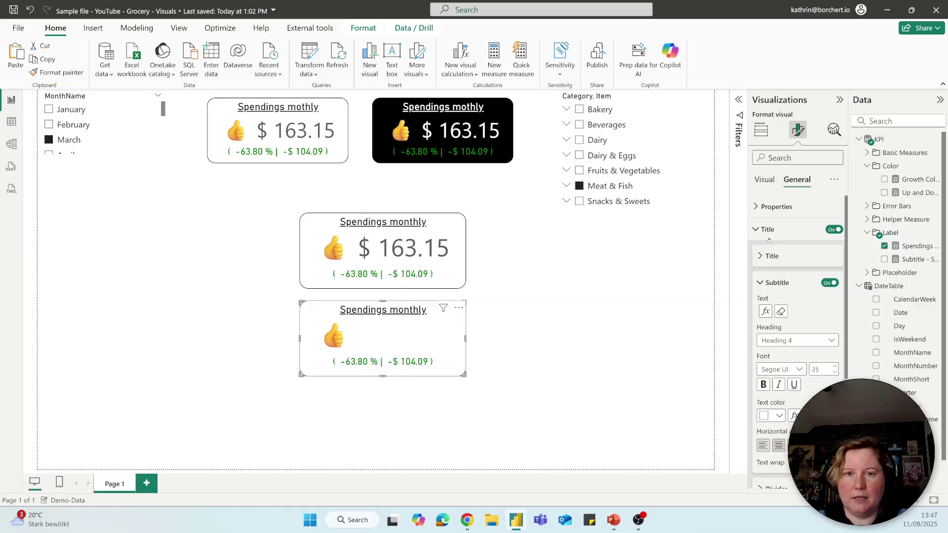
- Make the copy's 'Spendings monthly' title text white
left_click(765, 256)
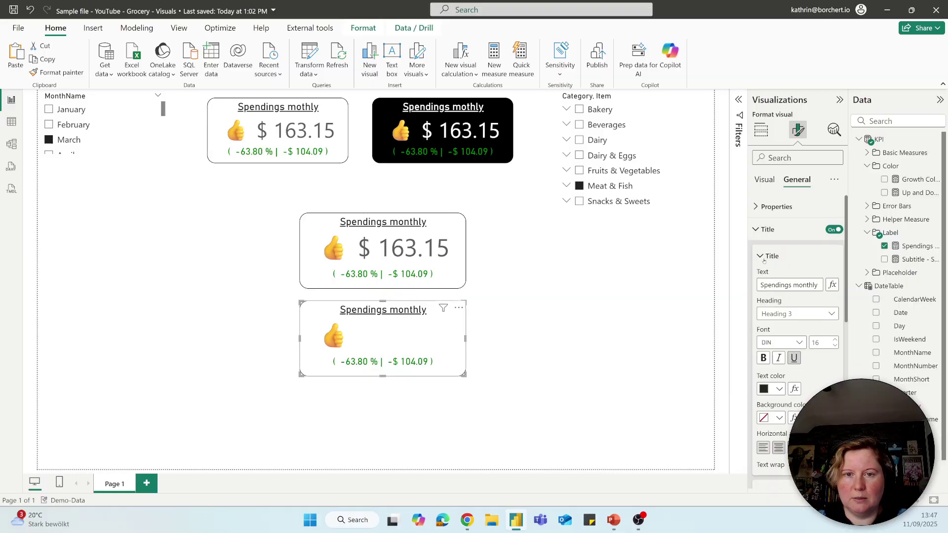
left_click(778, 388)
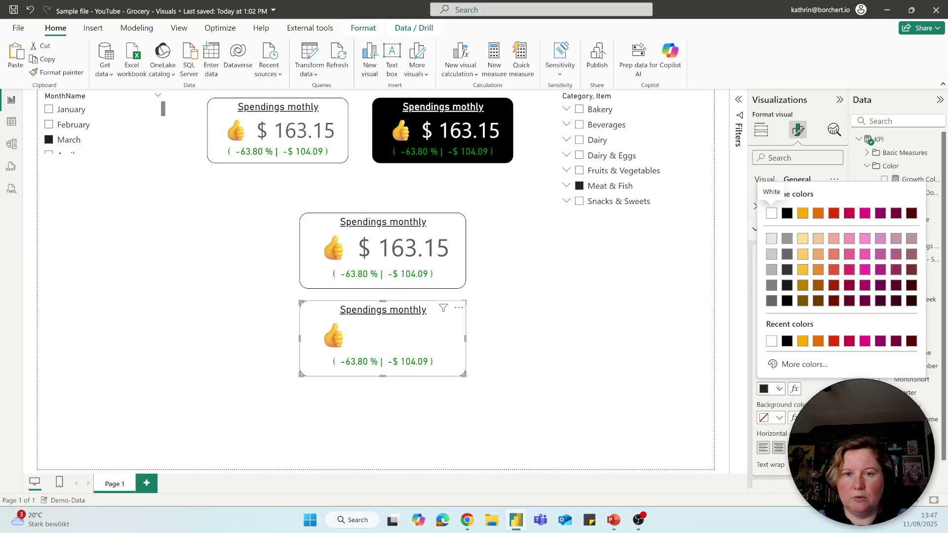
left_click(770, 345)
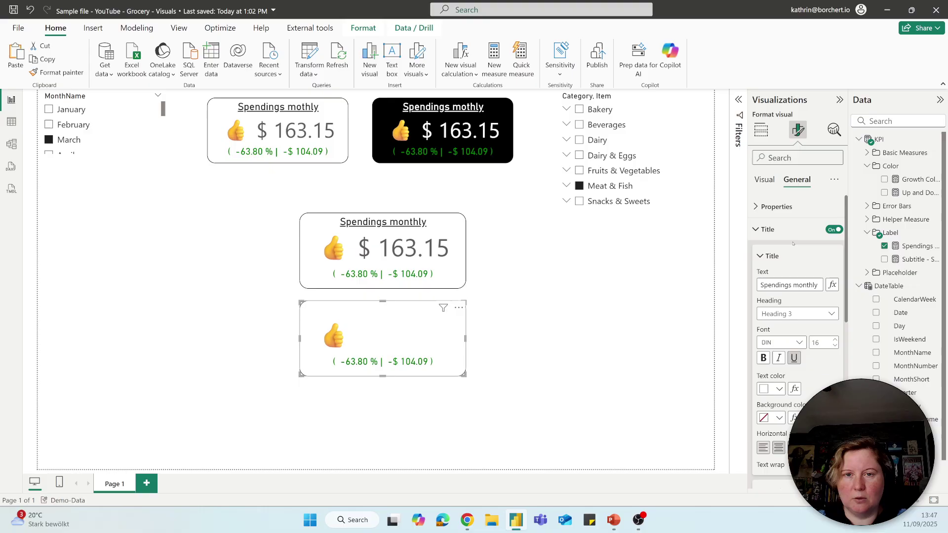
left_click(763, 231)
- Set the copied card's background color to black and view the result
left_click(761, 253)
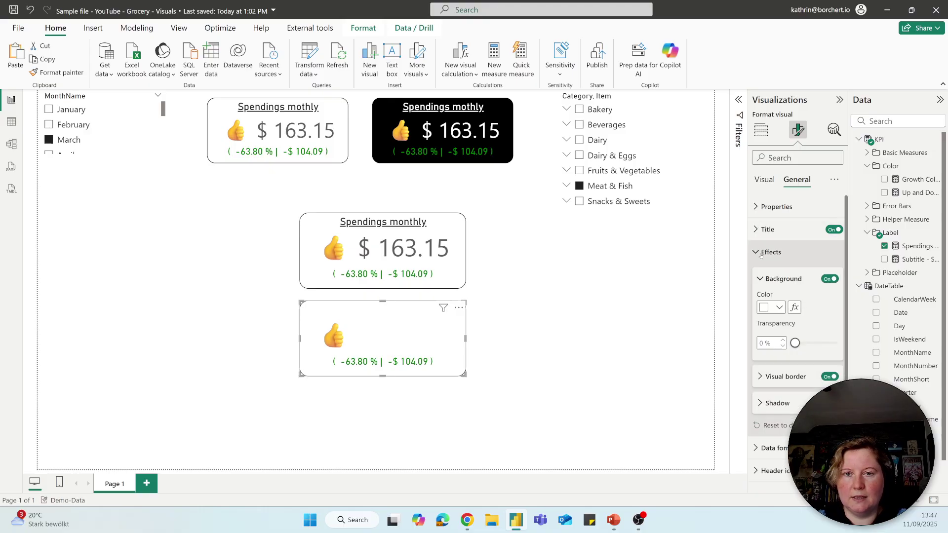
left_click(777, 309)
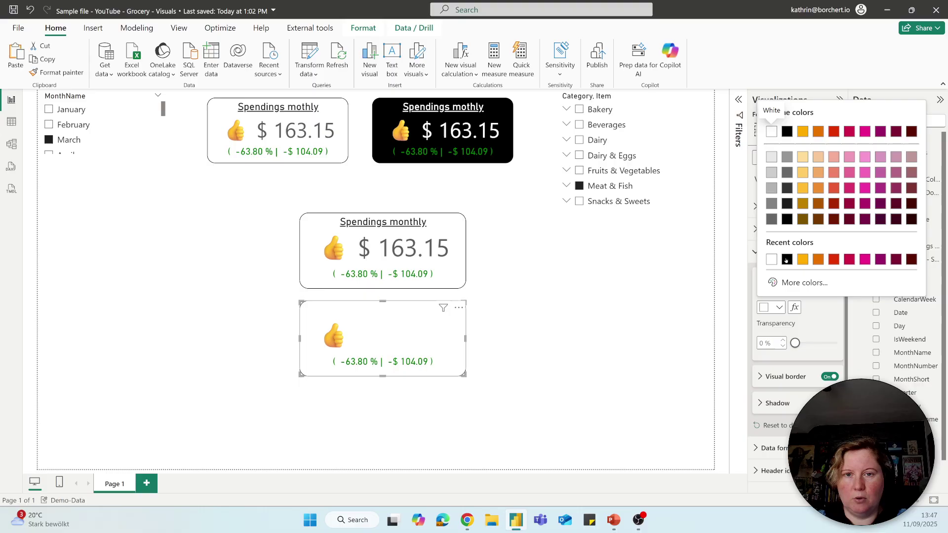
left_click(786, 259)
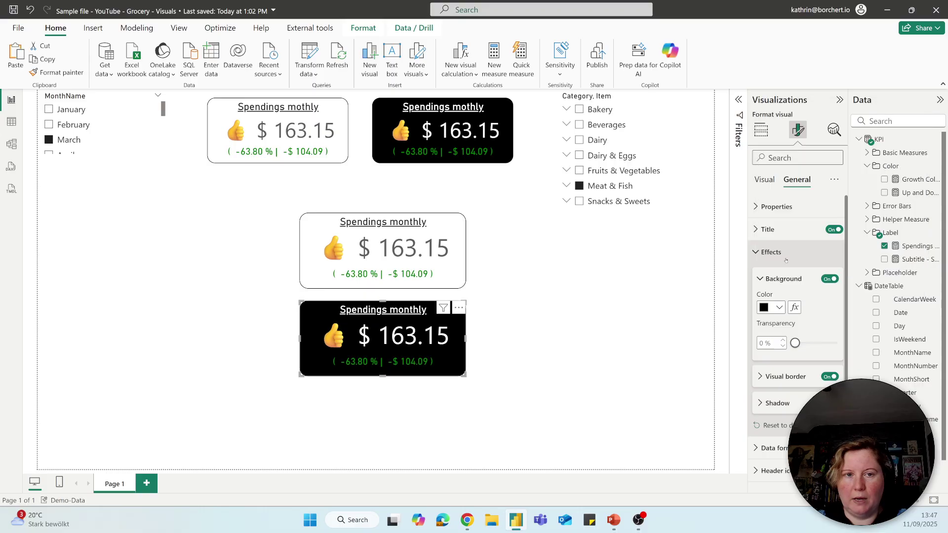
left_click(611, 325)
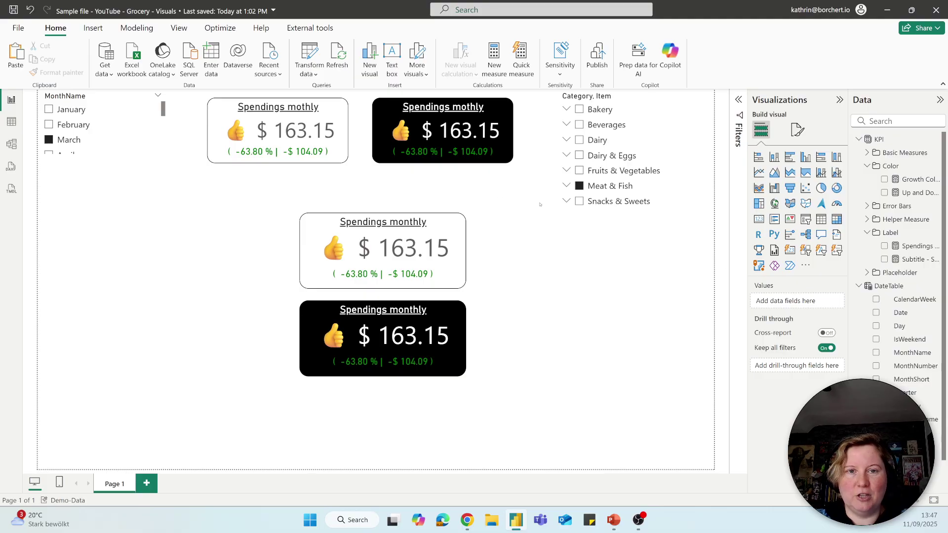
- Try Snacks & Sweets, Fruits & Vegetables and Dairy & Eggs in the slicer, then settle on Dairy
left_click(579, 200)
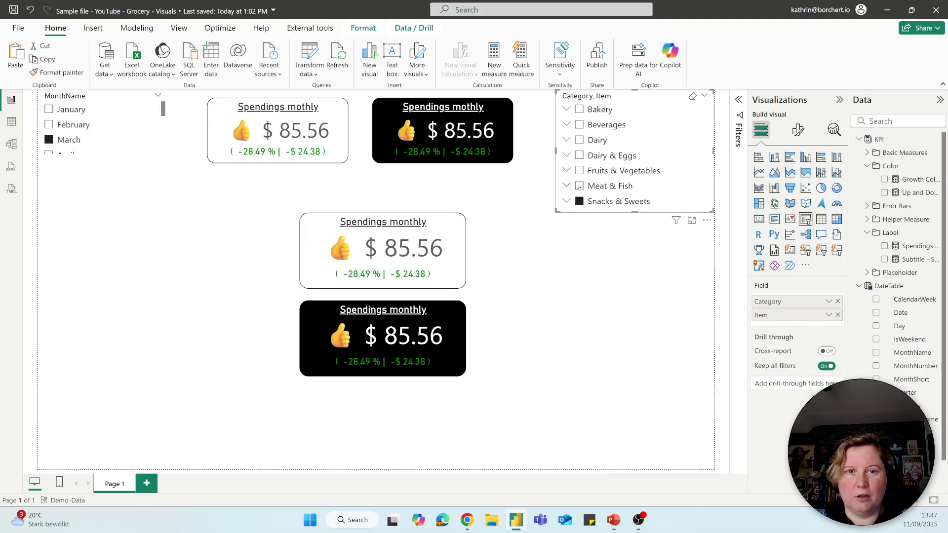
left_click(580, 170)
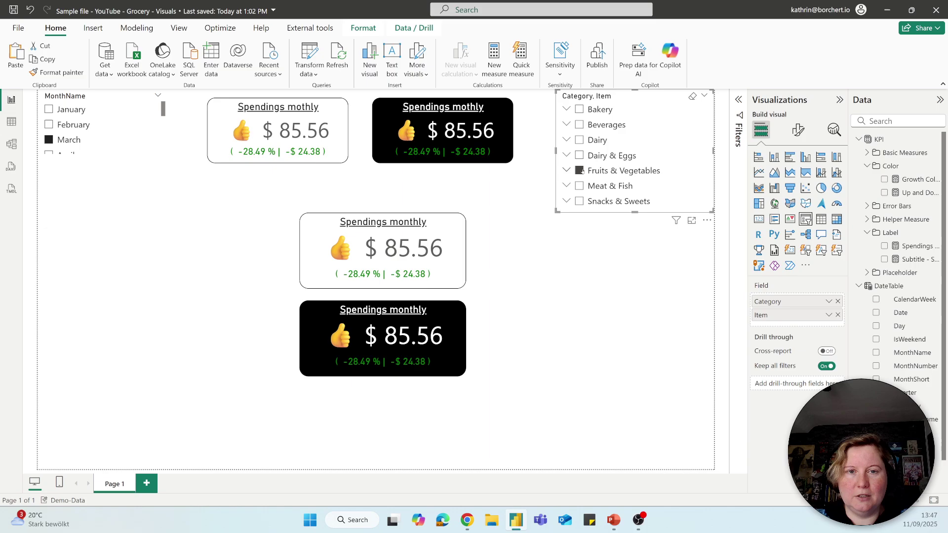
left_click(580, 156)
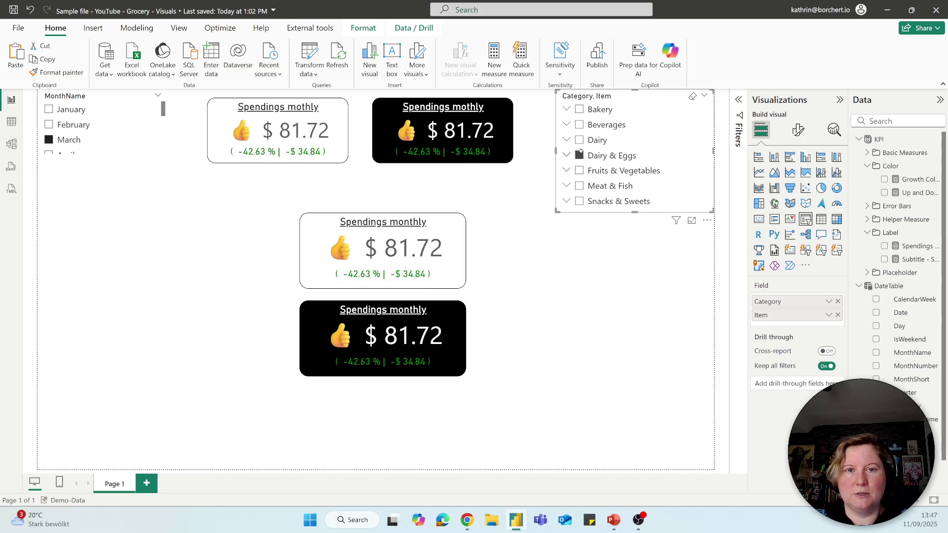
left_click(579, 140)
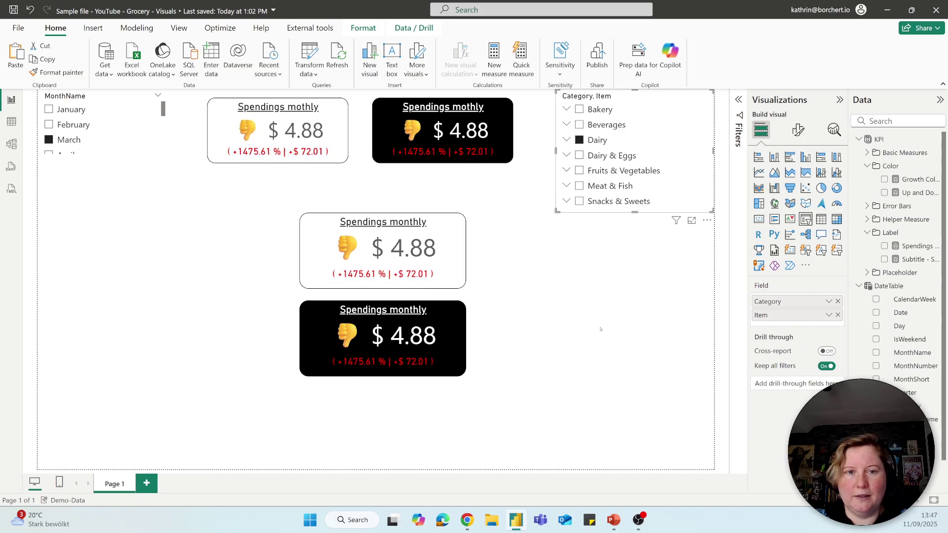